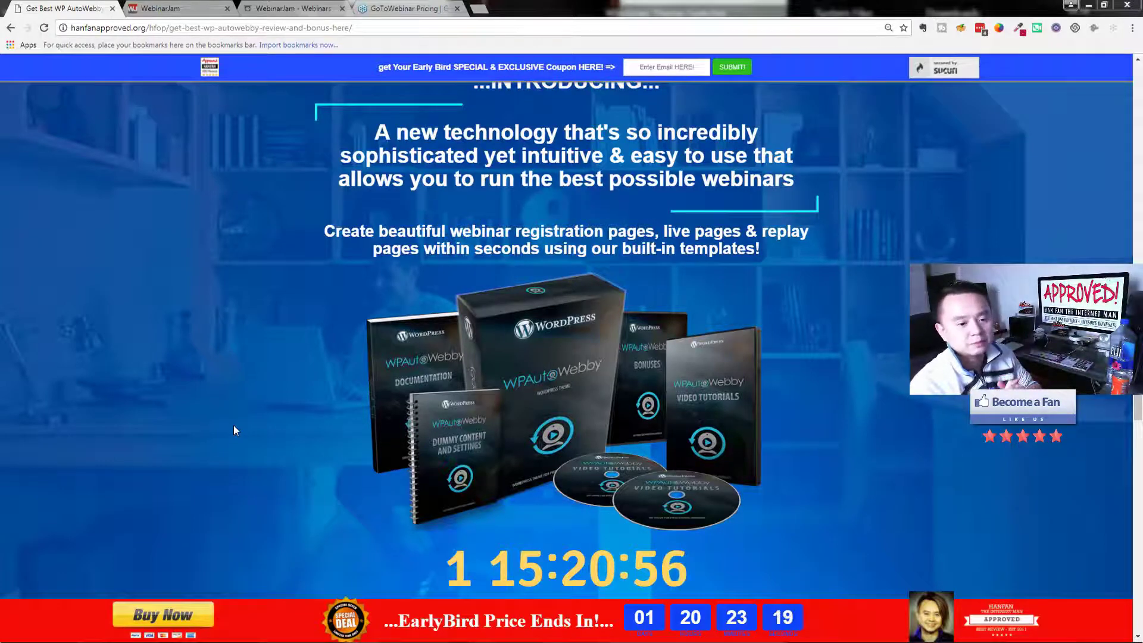
# Scroll the review page down to the WP AutoWebby countdown and Lifetime Access License offer.
pyautogui.scroll(-2, 241, 385)
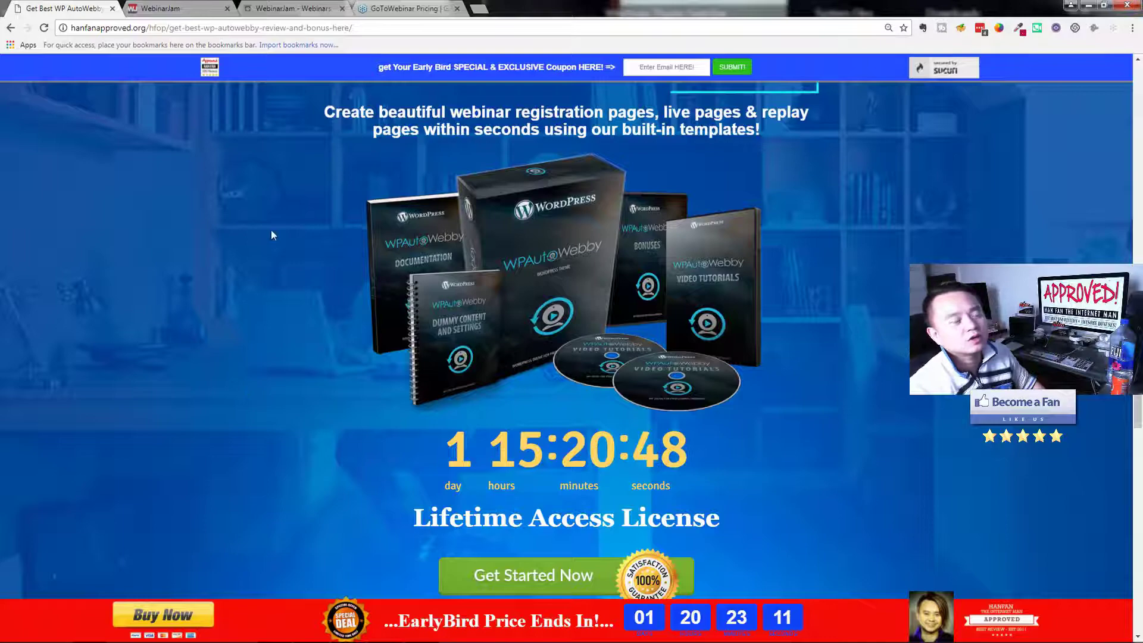
# Switch to the GoToWebinar pricing page and look over its plans.
pyautogui.click(403, 10)
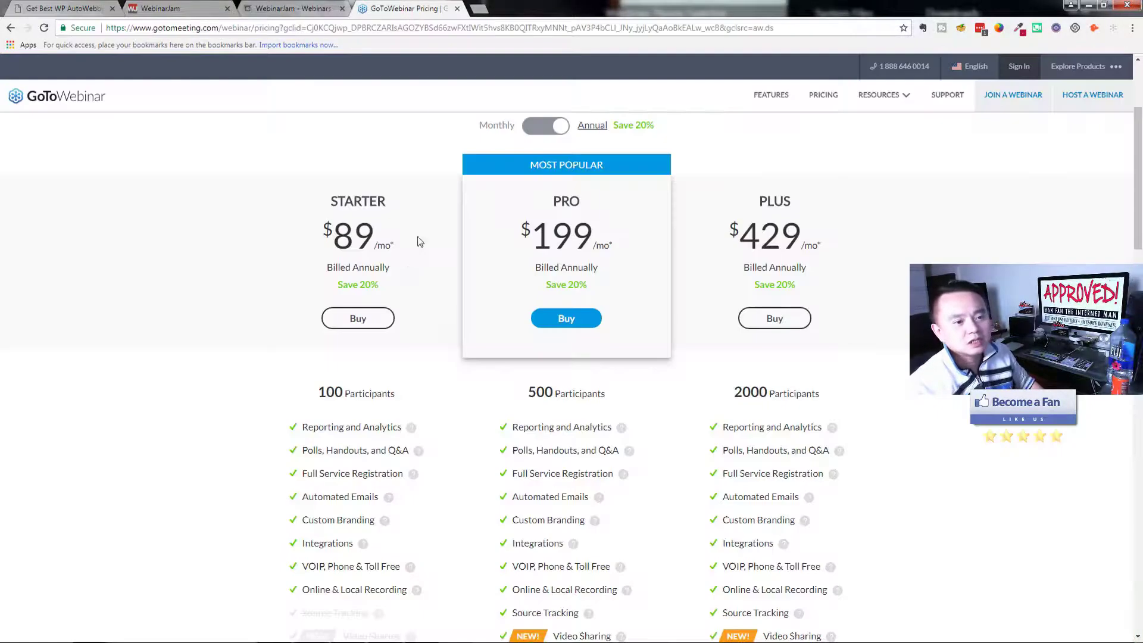
pyautogui.scroll(3, 345, 284)
pyautogui.scroll(-3, 348, 283)
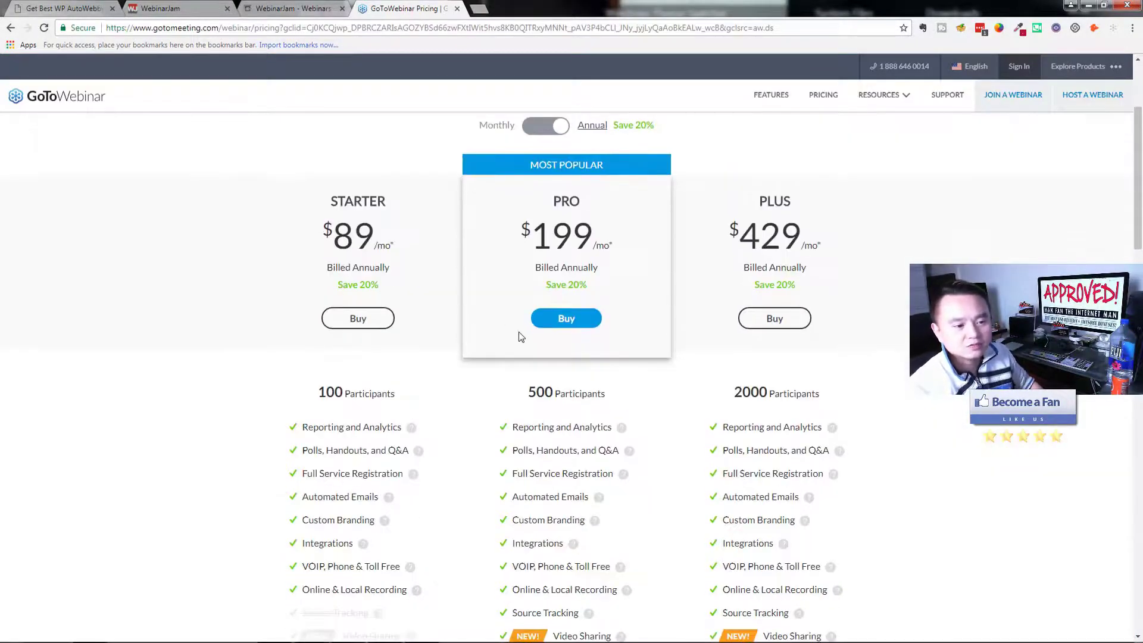
pyautogui.scroll(2, 518, 330)
pyautogui.scroll(-2, 518, 328)
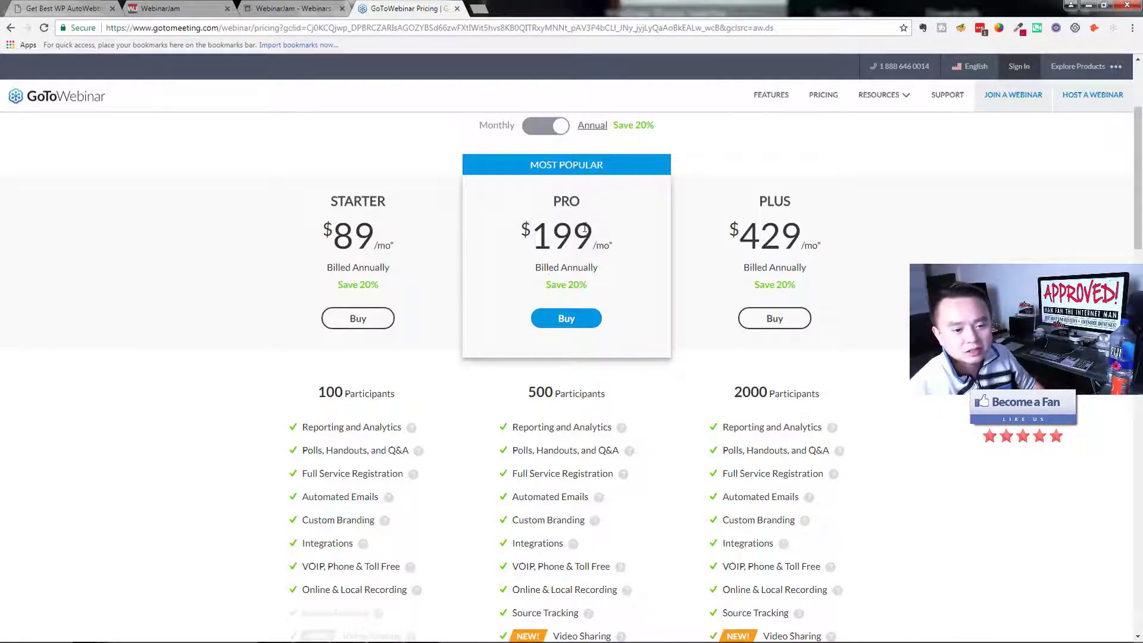
pyautogui.scroll(-3, 581, 342)
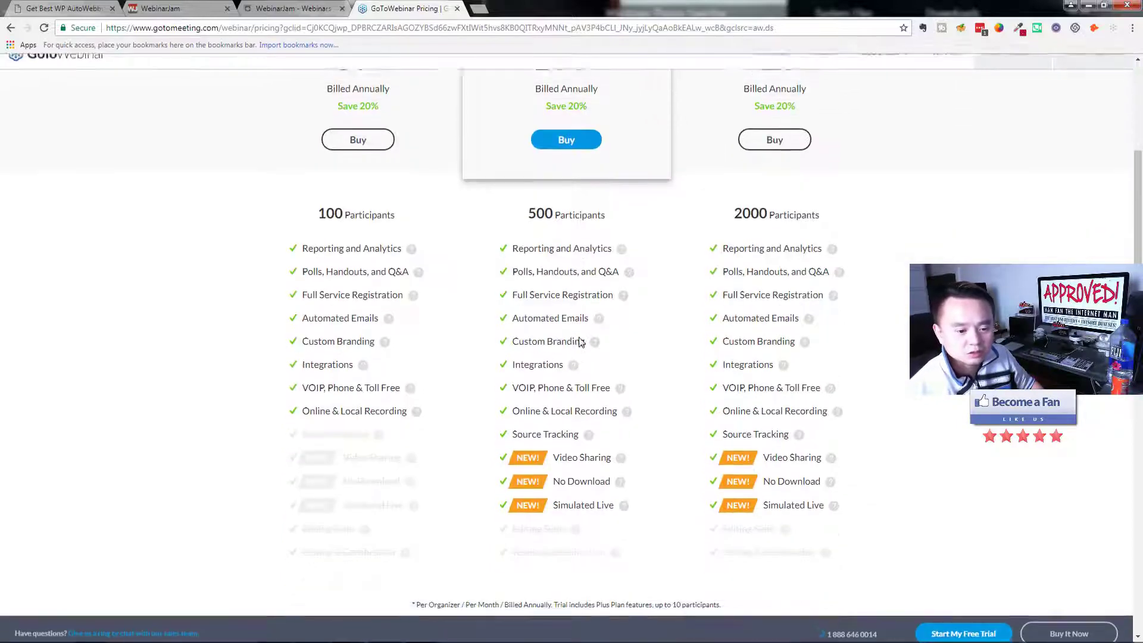
pyautogui.scroll(6, 581, 341)
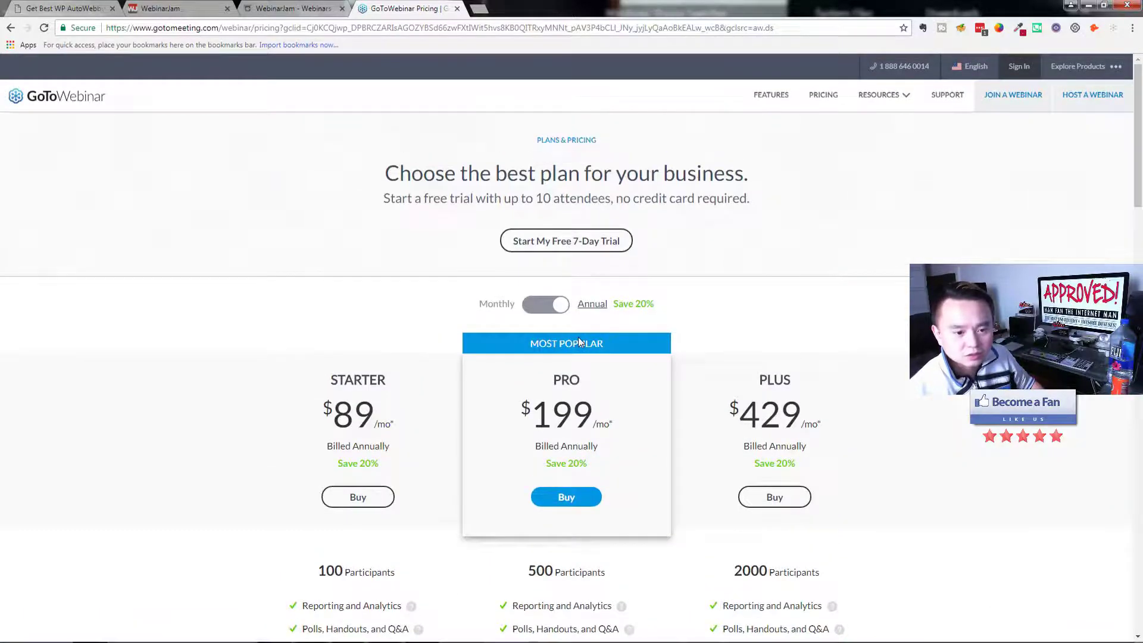
# Compare monthly prices ($109/$249/$499) with annual ($89/$199/$429), leaving annual billing shown.
pyautogui.click(559, 309)
pyautogui.scroll(-1, 525, 319)
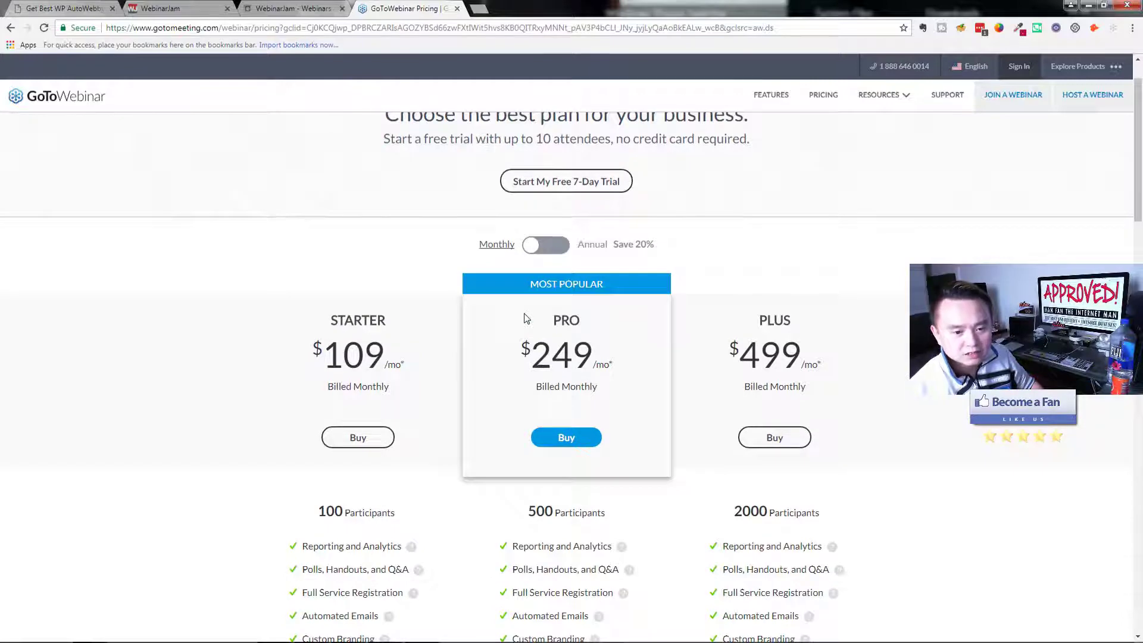
pyautogui.scroll(-2, 526, 318)
pyautogui.scroll(1, 475, 279)
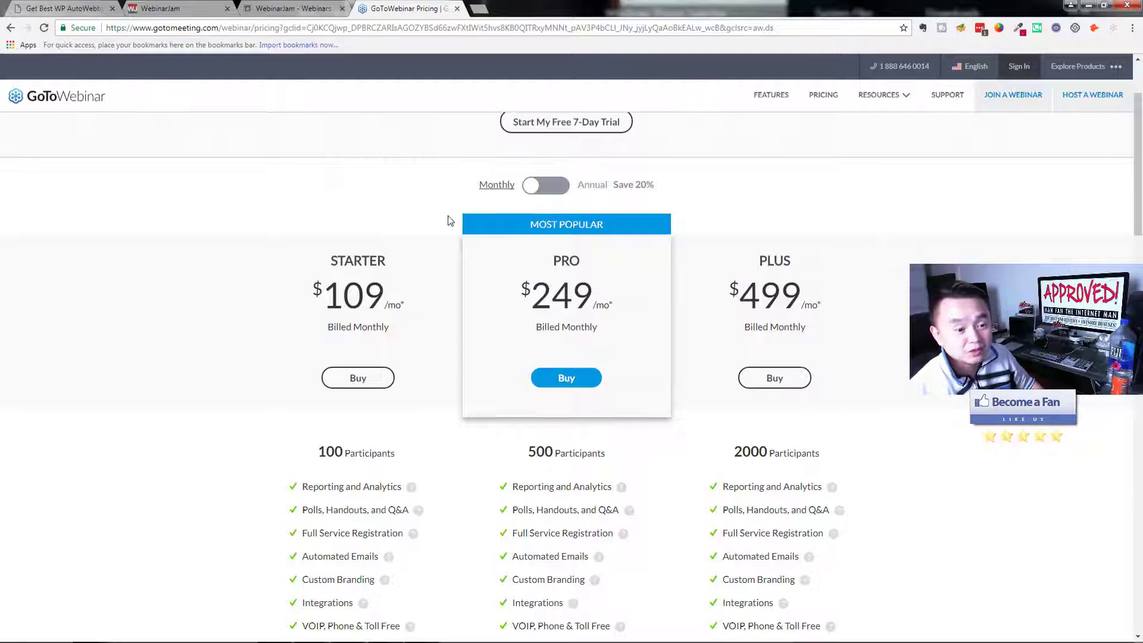
pyautogui.click(543, 189)
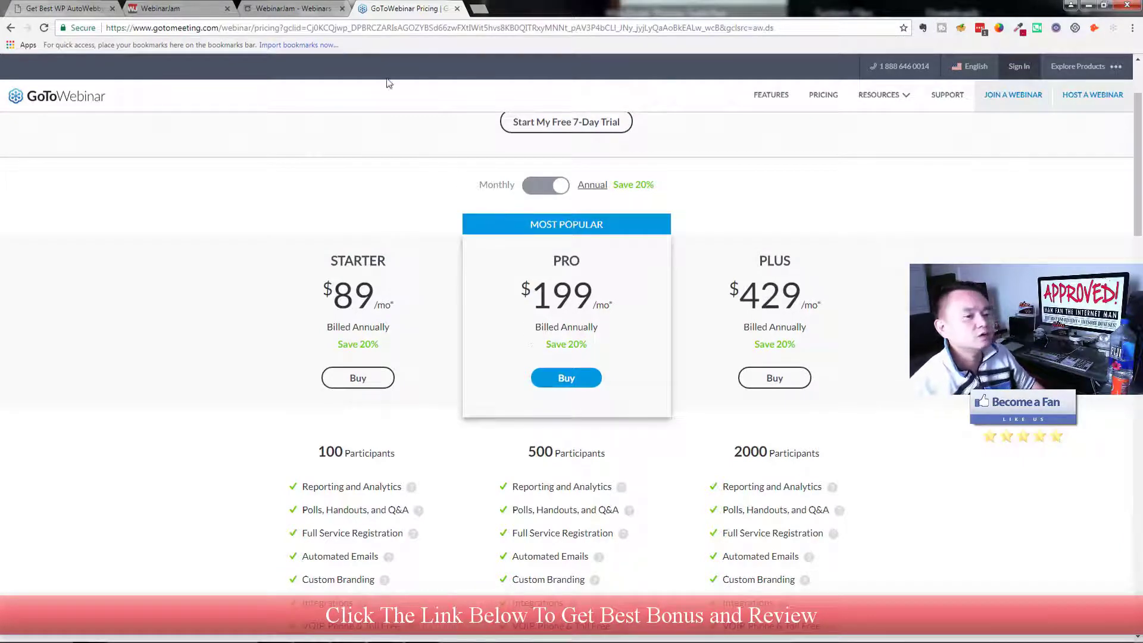
# Move the WebinarJam checkout tab beside GoToWebinar and highlight its $479/year Deal Today price.
pyautogui.click(309, 11)
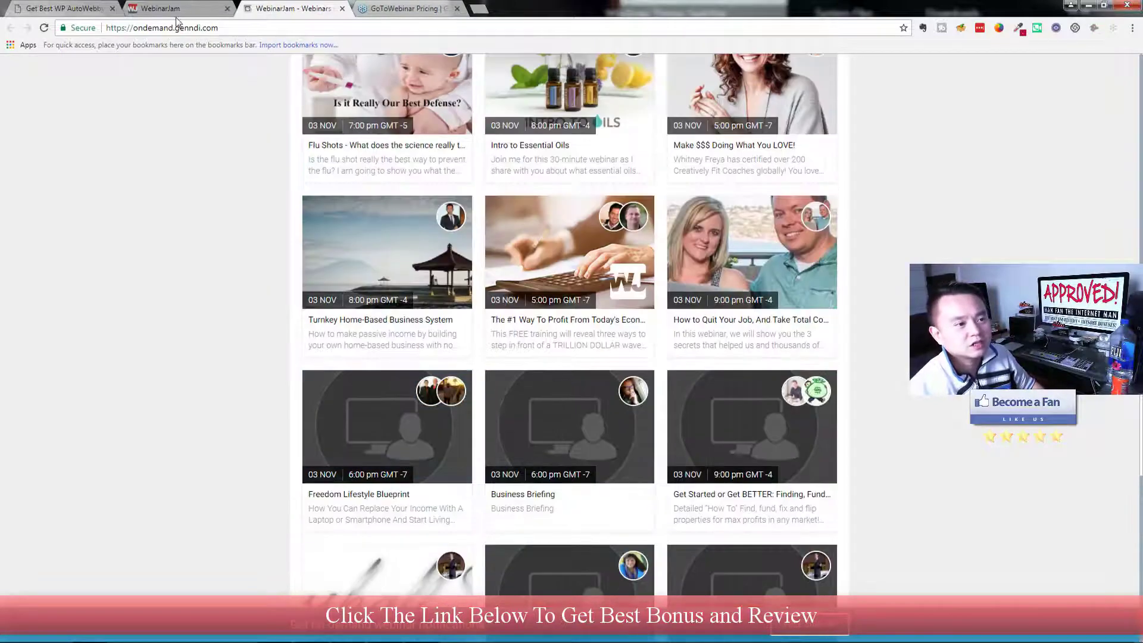
pyautogui.moveTo(176, 10); pyautogui.dragTo(291, 9)
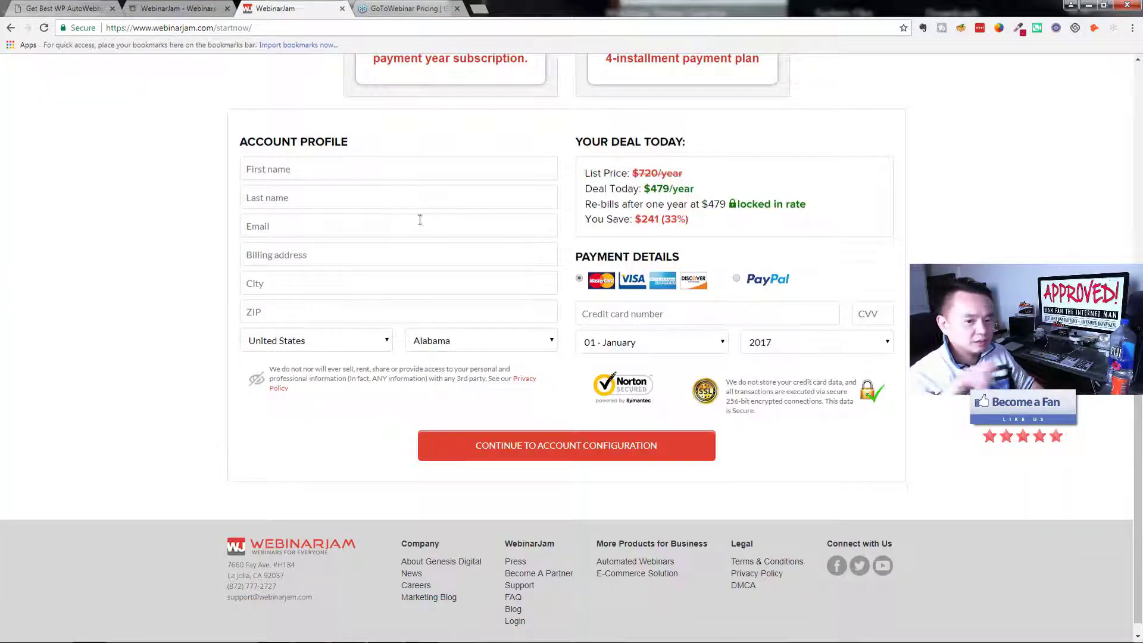
pyautogui.scroll(7, 421, 244)
pyautogui.scroll(-3, 415, 243)
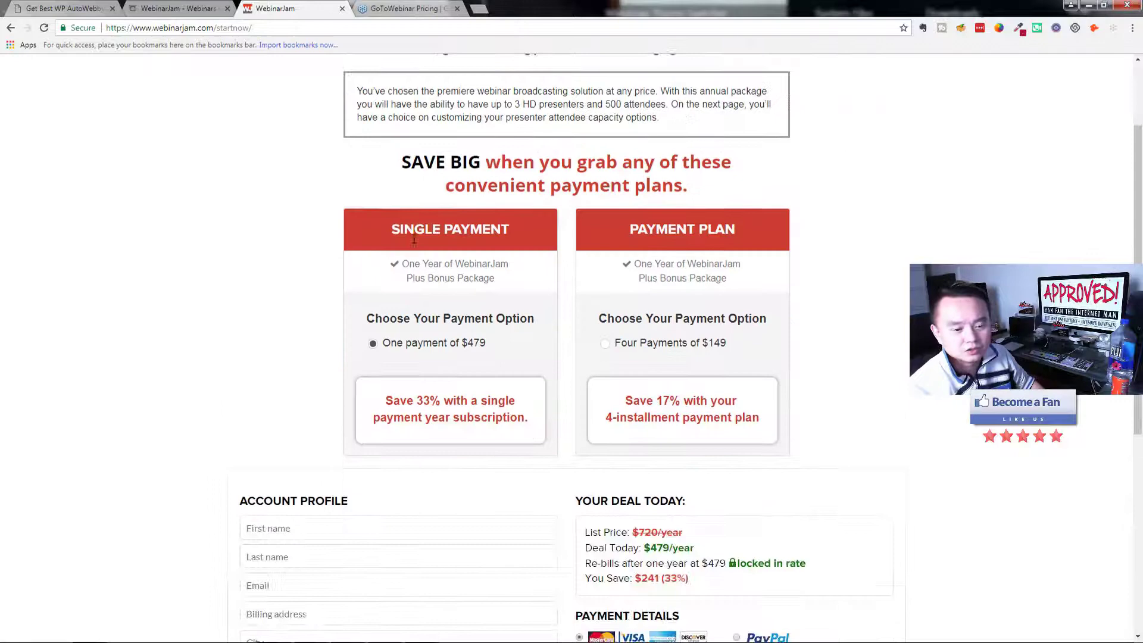
pyautogui.scroll(-3, 414, 243)
pyautogui.scroll(1, 648, 280)
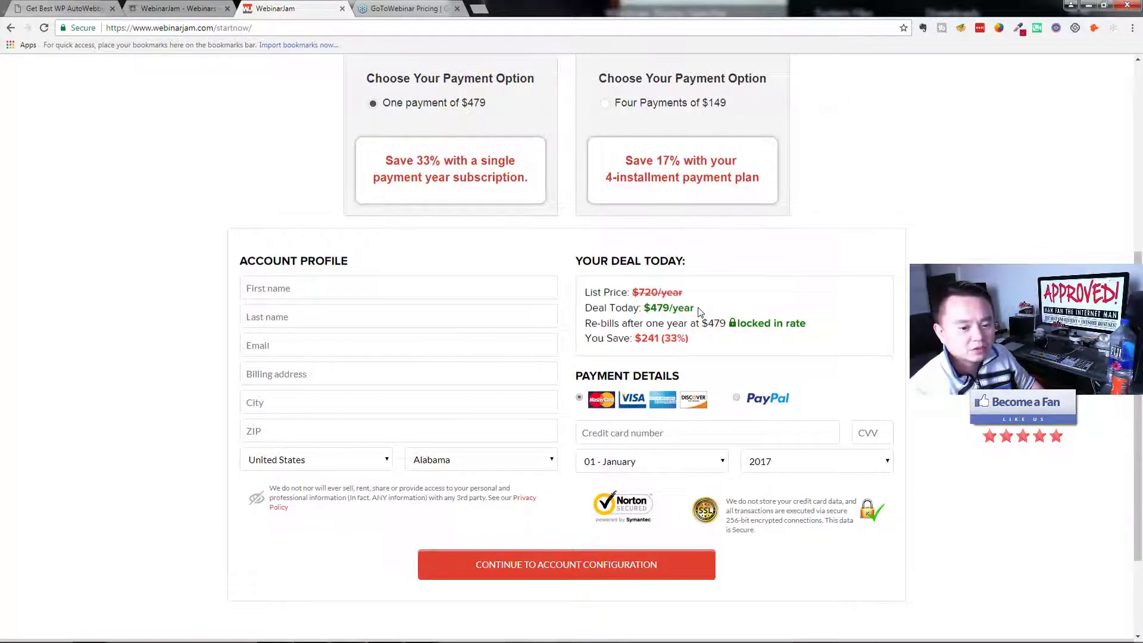
pyautogui.moveTo(698, 311); pyautogui.dragTo(653, 308)
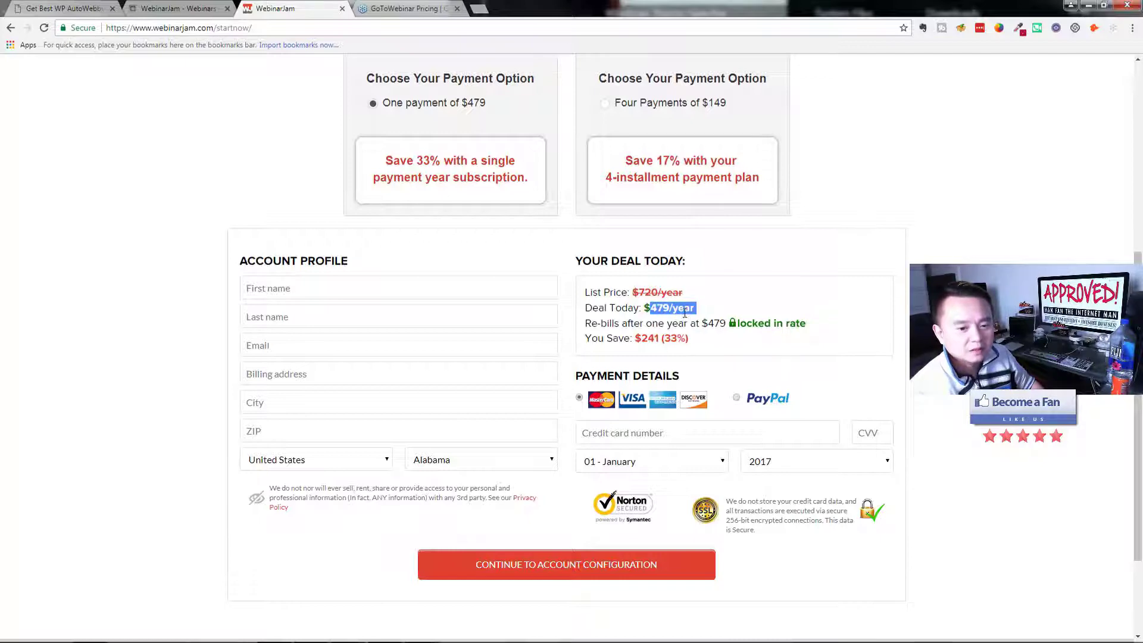
pyautogui.scroll(6, 684, 312)
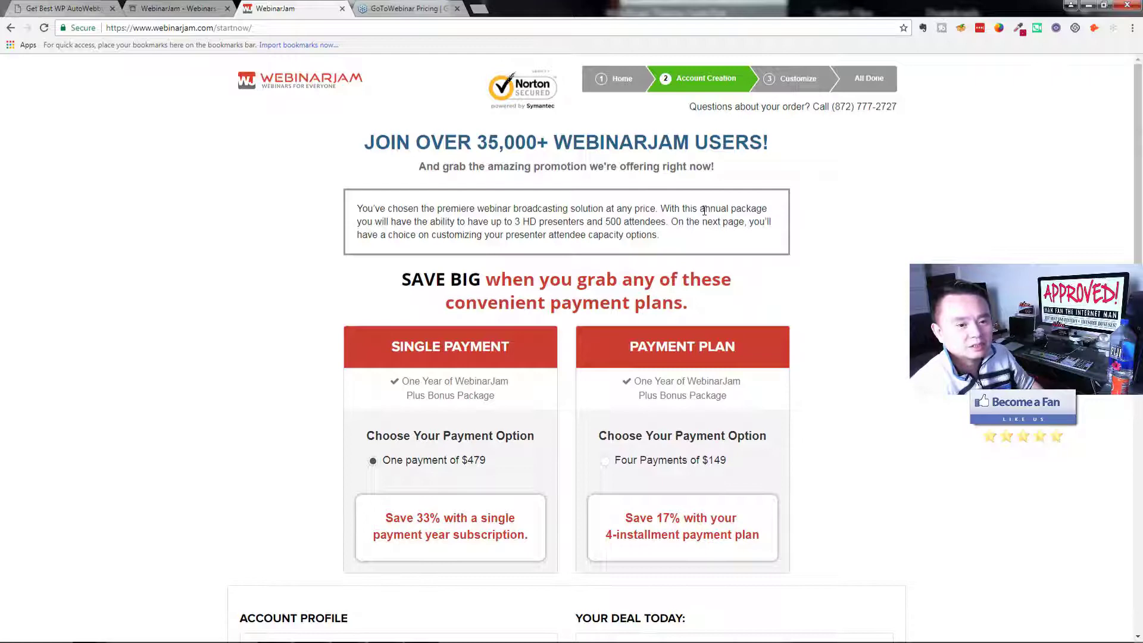
# Compare GoToWebinar pricing against the WebinarJam checkout, ending on WebinarJam's on-demand webinar list.
pyautogui.click(405, 12)
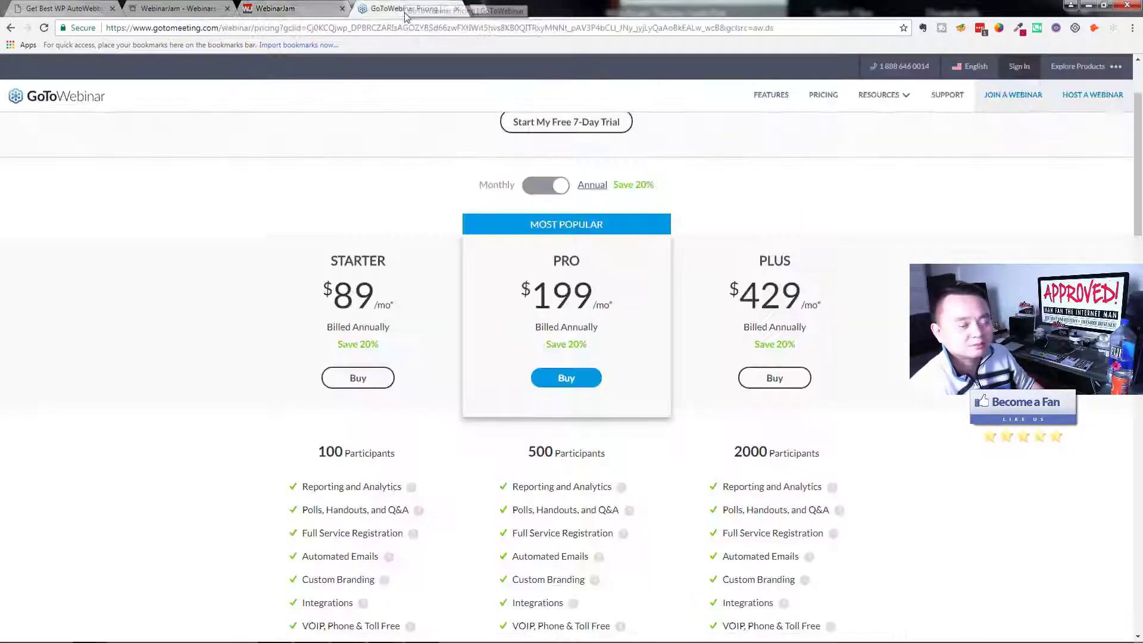
pyautogui.click(275, 8)
pyautogui.scroll(-3, 667, 486)
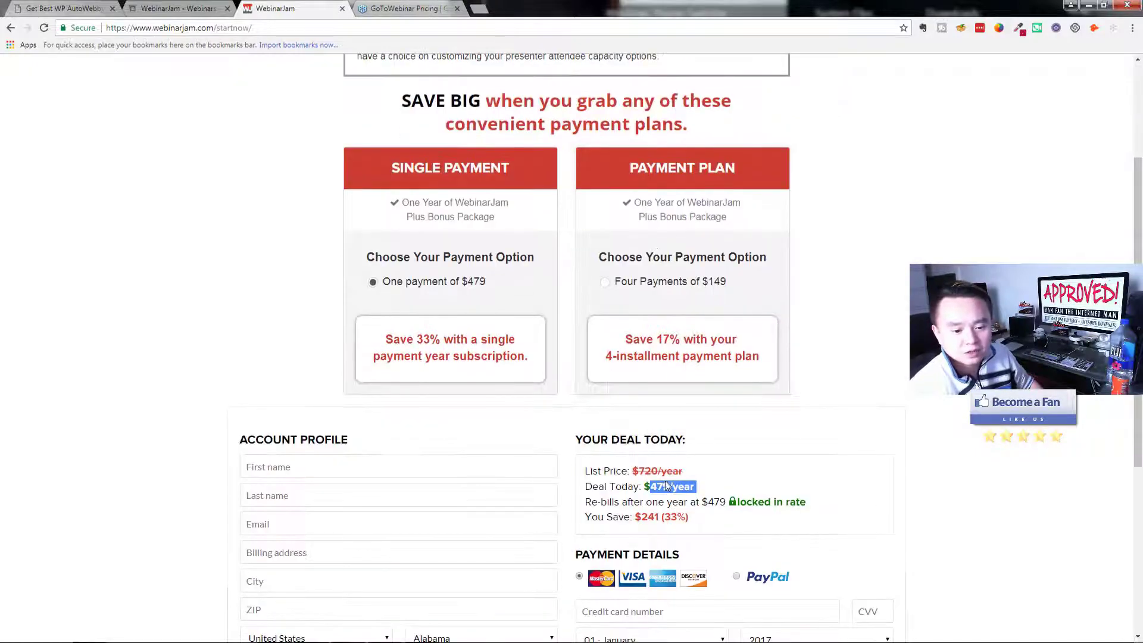
pyautogui.click(410, 9)
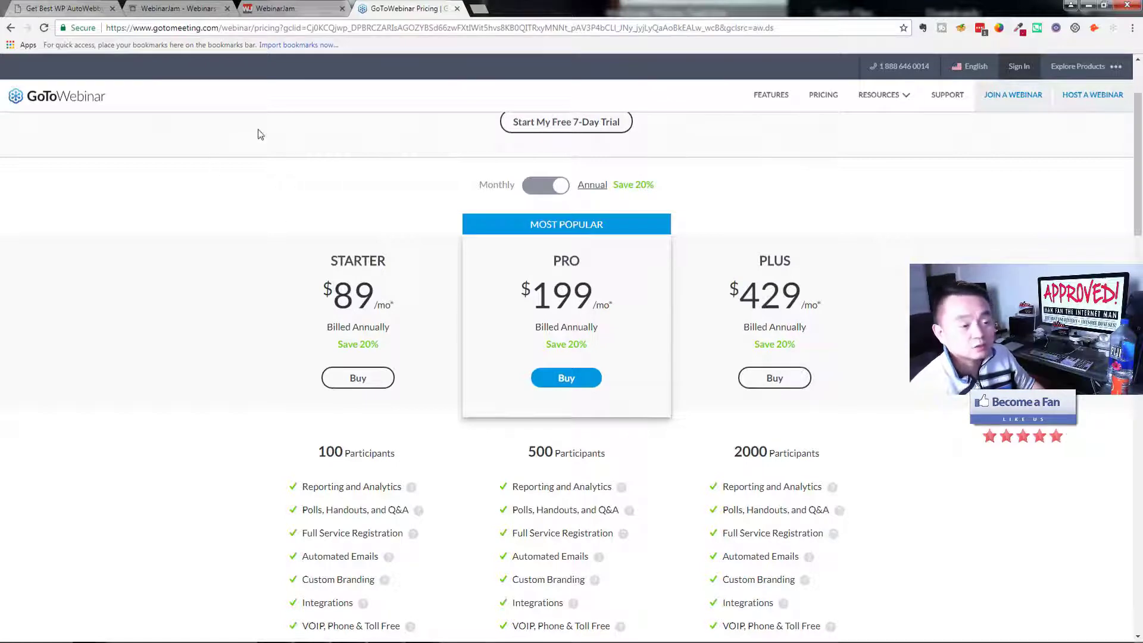
pyautogui.click(275, 8)
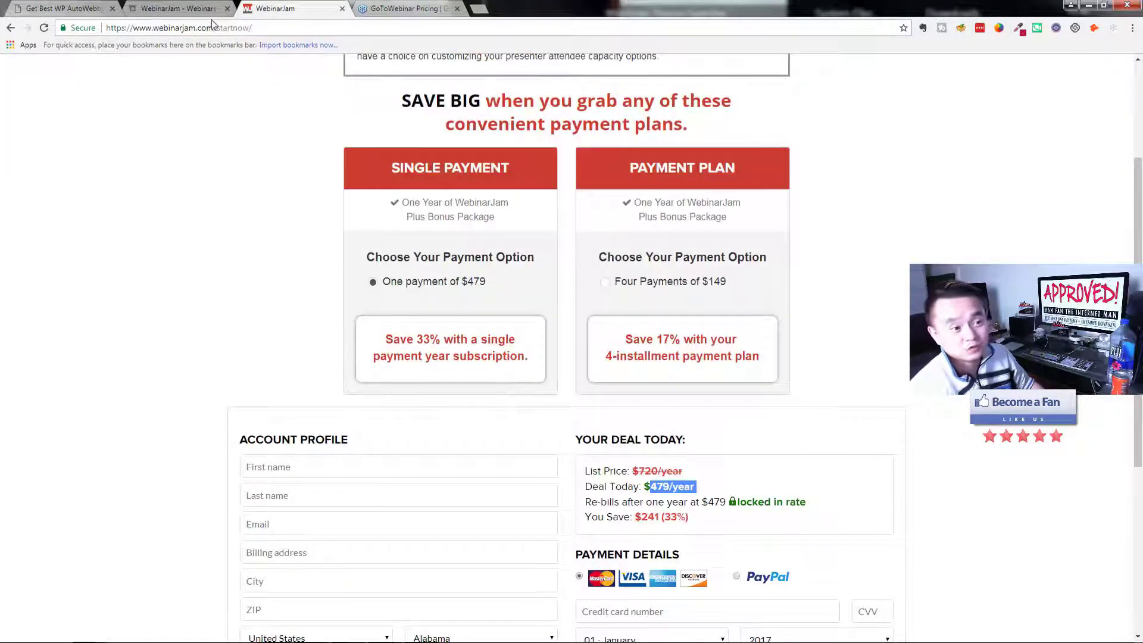
pyautogui.click(179, 8)
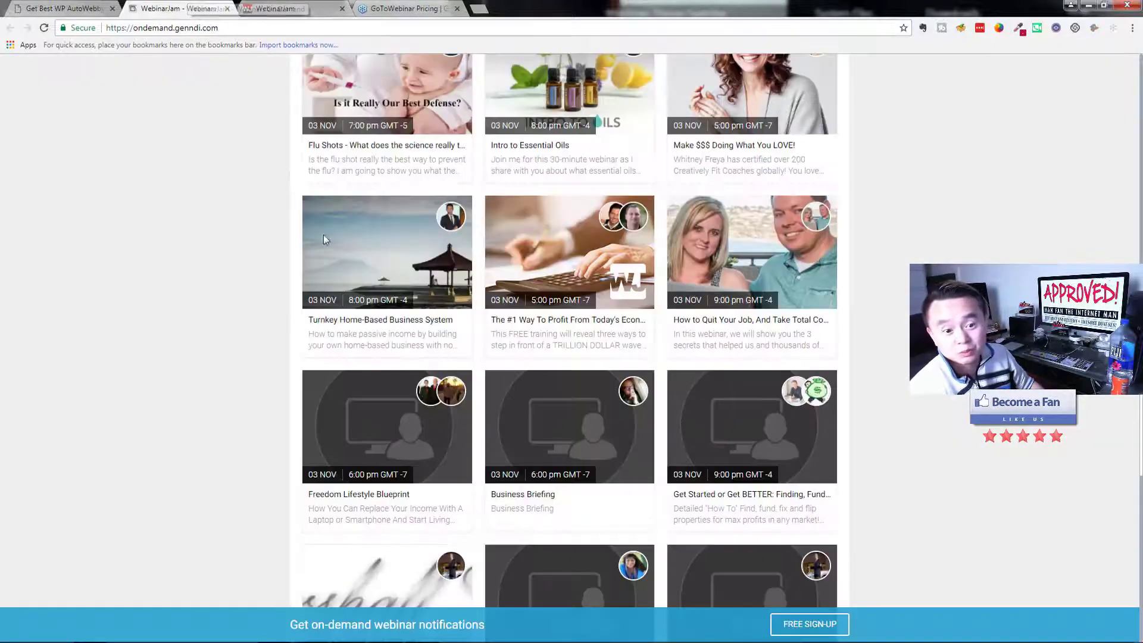
# Return to the WP AutoWebby review page and its countdown offer.
pyautogui.click(74, 9)
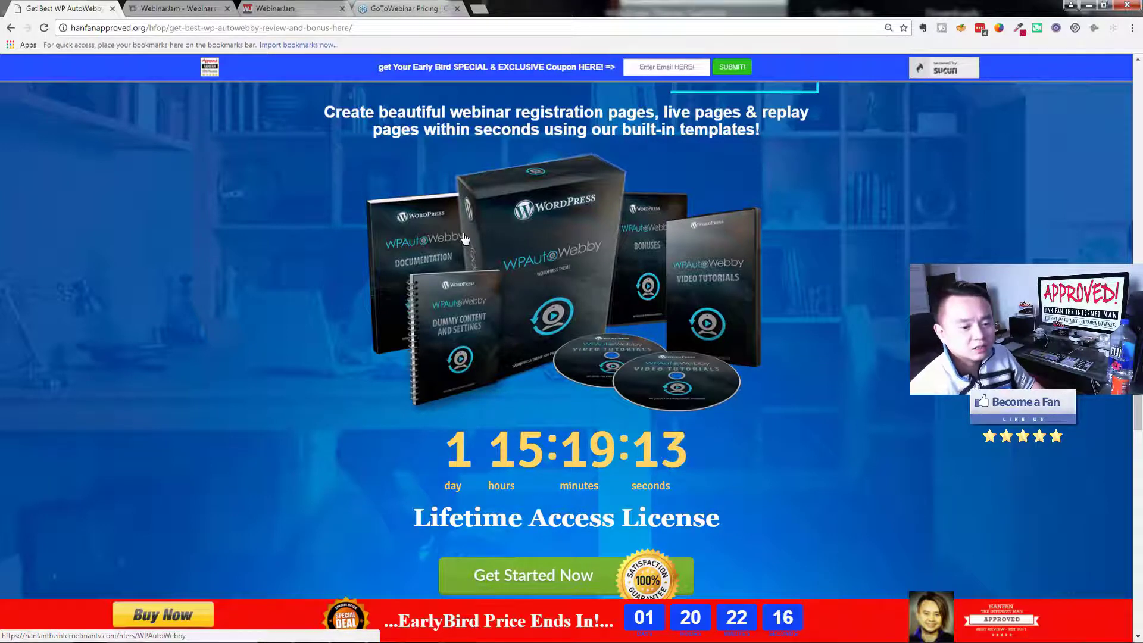
pyautogui.scroll(-1, 465, 238)
pyautogui.scroll(1, 465, 238)
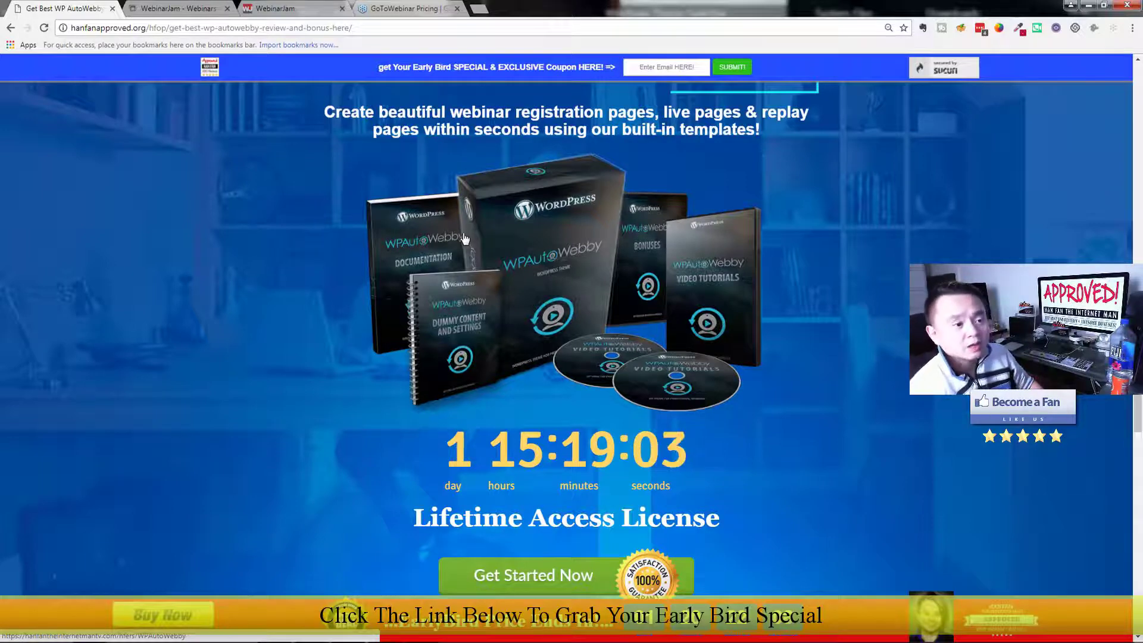
# Compare GoToWebinar pricing and WebinarJam checkout again, then return to the review and bonus page.
pyautogui.click(404, 8)
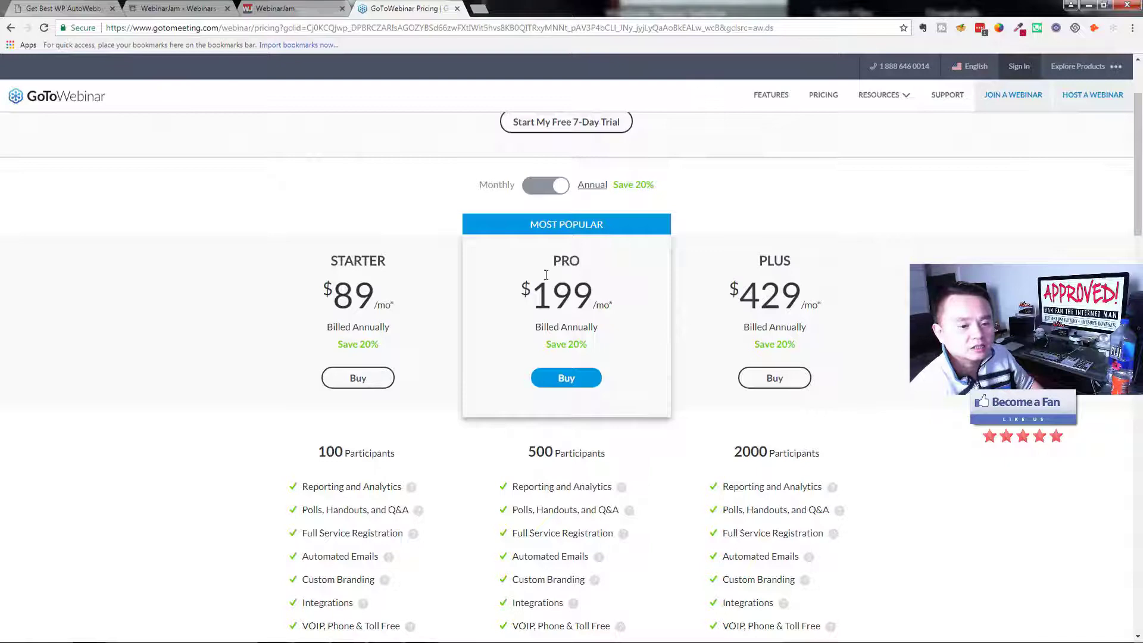
pyautogui.click(73, 14)
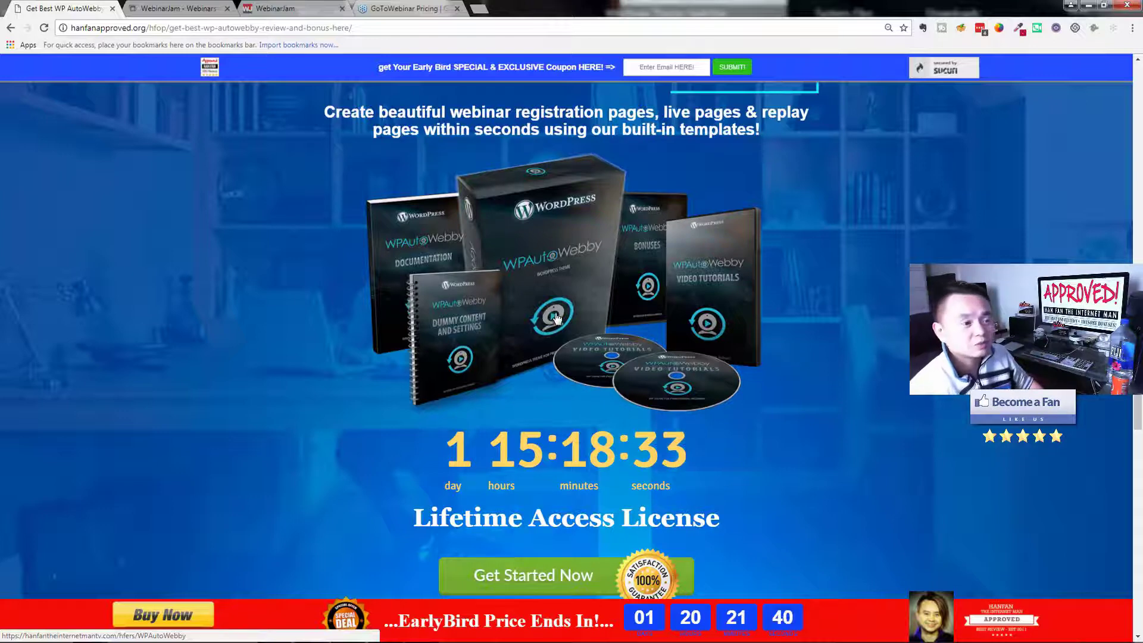
pyautogui.click(408, 9)
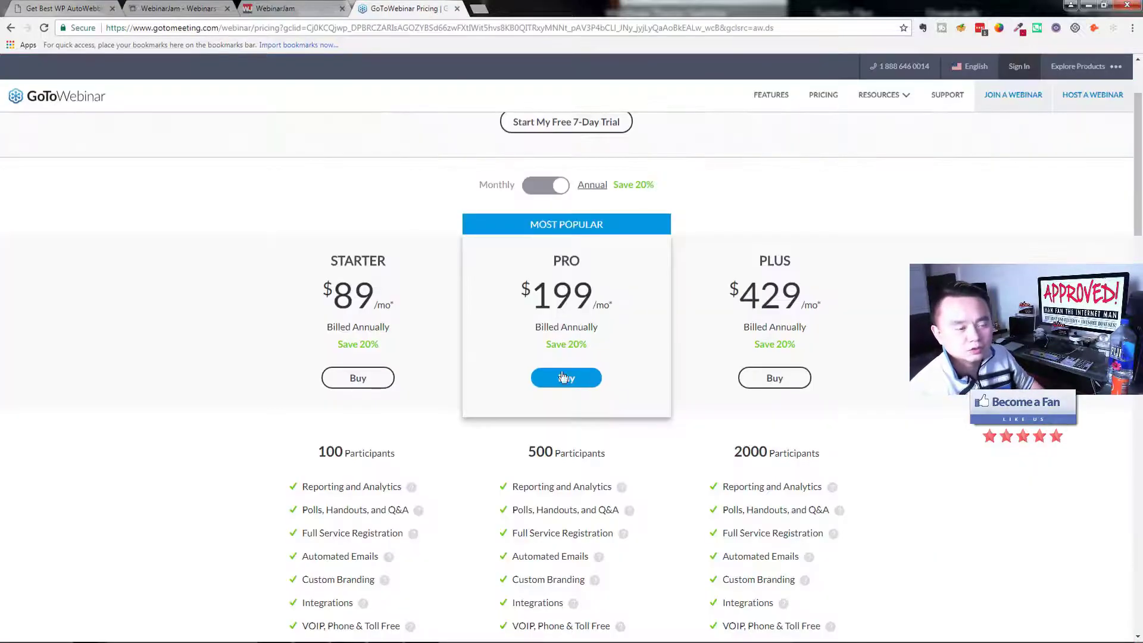
pyautogui.click(270, 8)
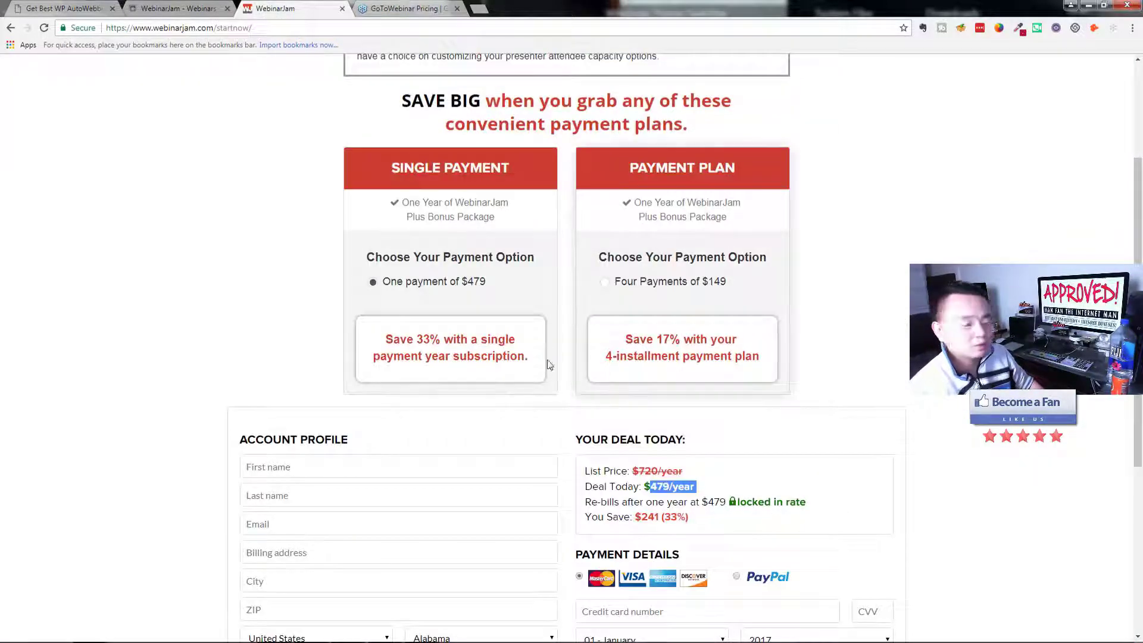
pyautogui.scroll(3, 335, 253)
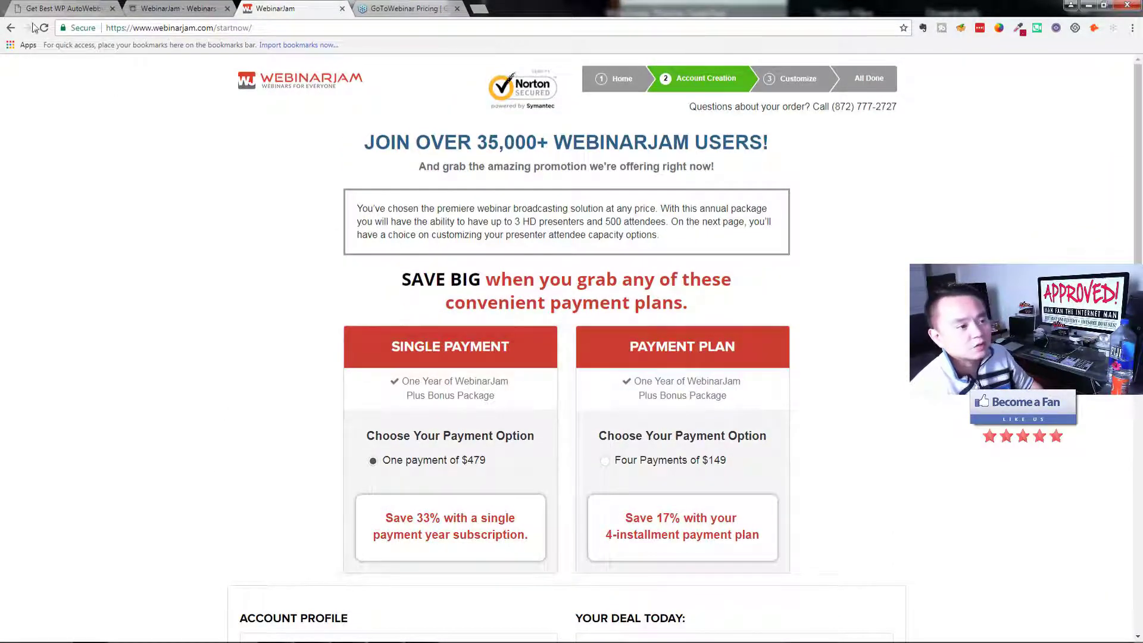
pyautogui.click(59, 8)
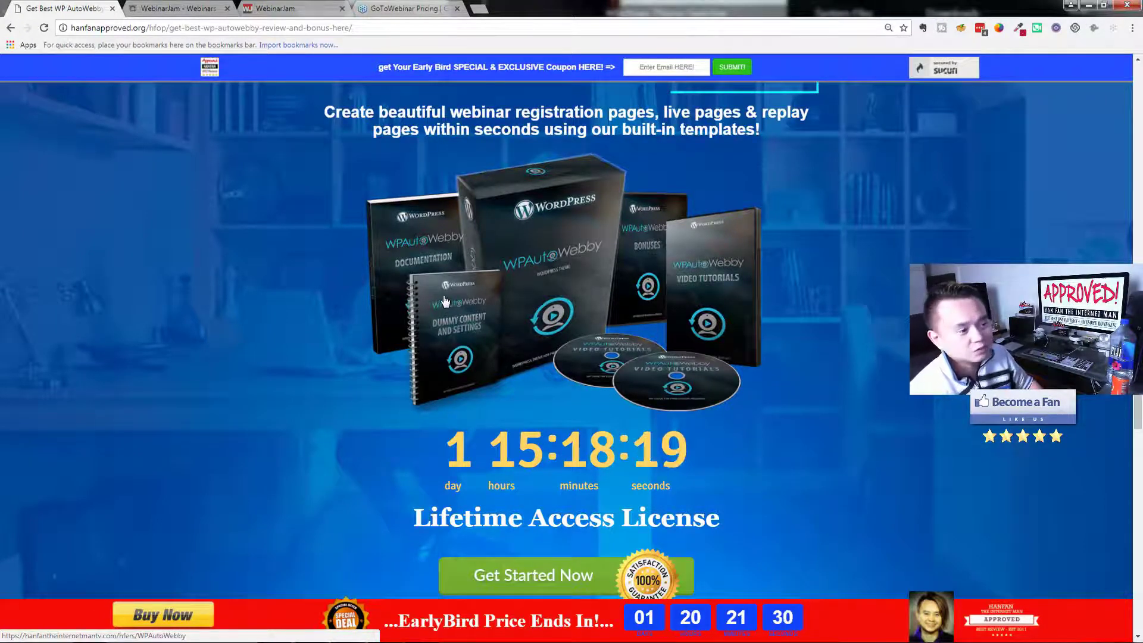
pyautogui.scroll(-3, 443, 296)
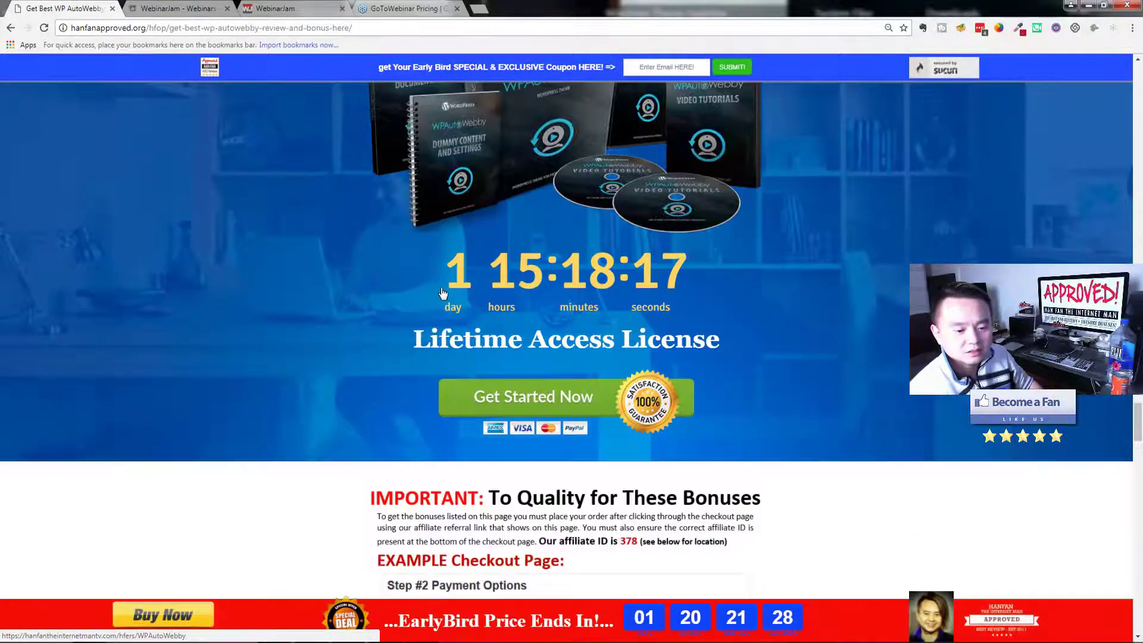
pyautogui.scroll(9, 442, 292)
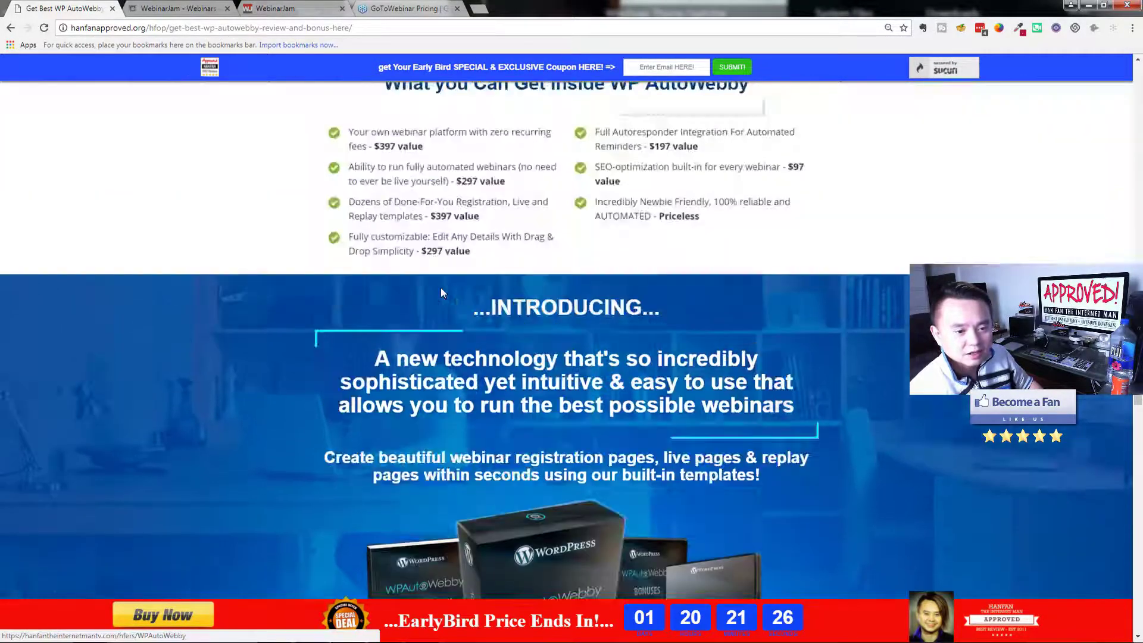
pyautogui.scroll(4, 441, 293)
pyautogui.scroll(-9, 441, 292)
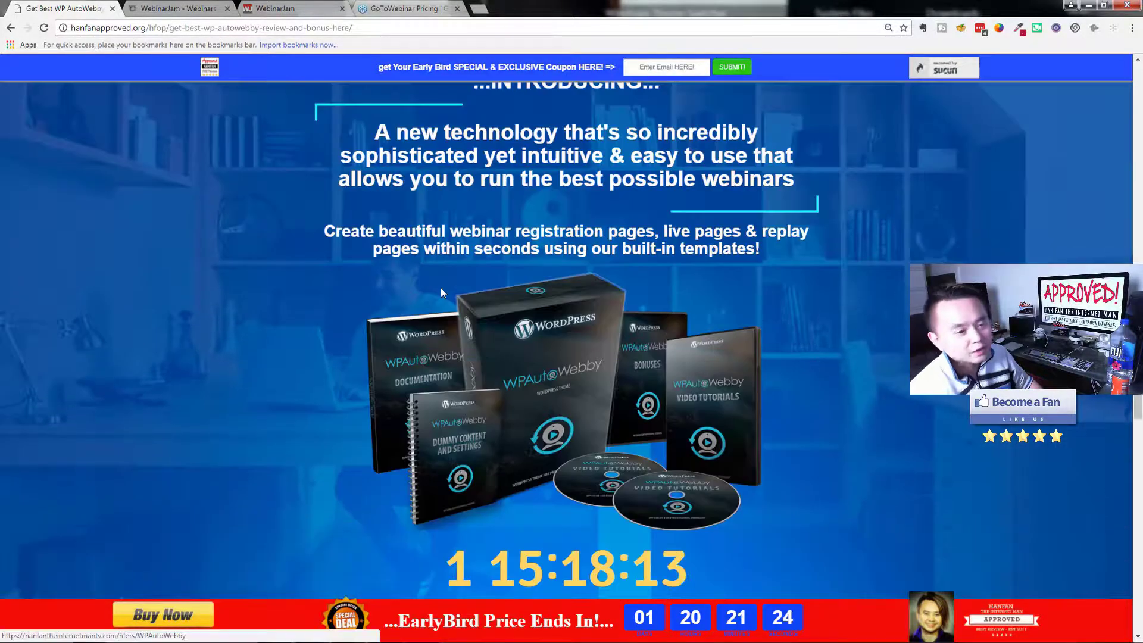
pyautogui.scroll(1, 441, 292)
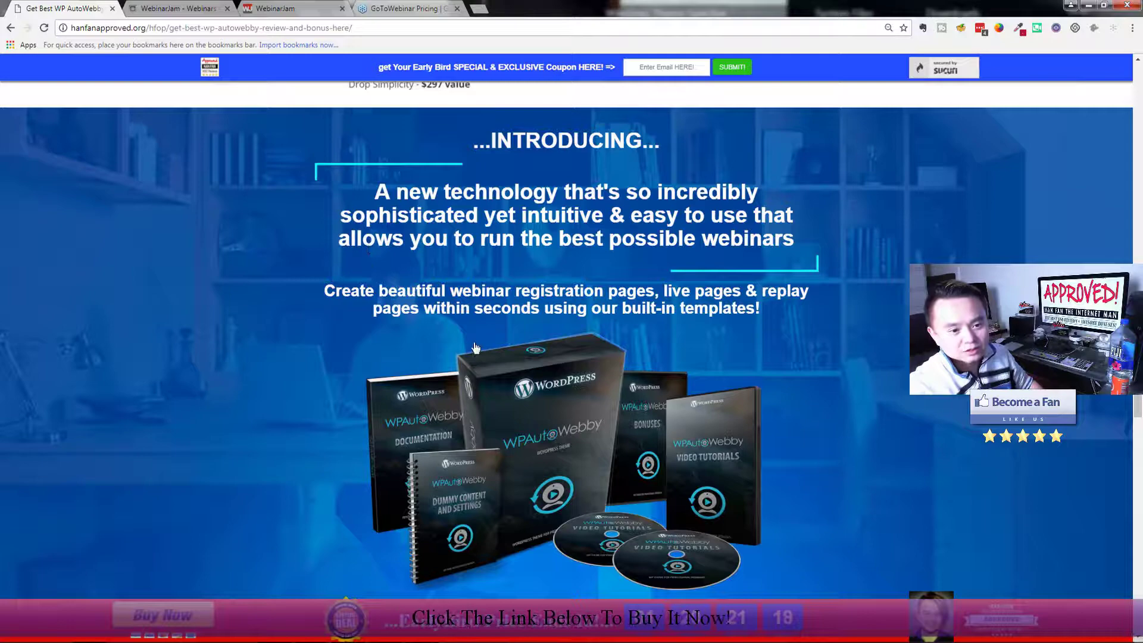
pyautogui.scroll(-2, 475, 347)
pyautogui.scroll(-2, 455, 339)
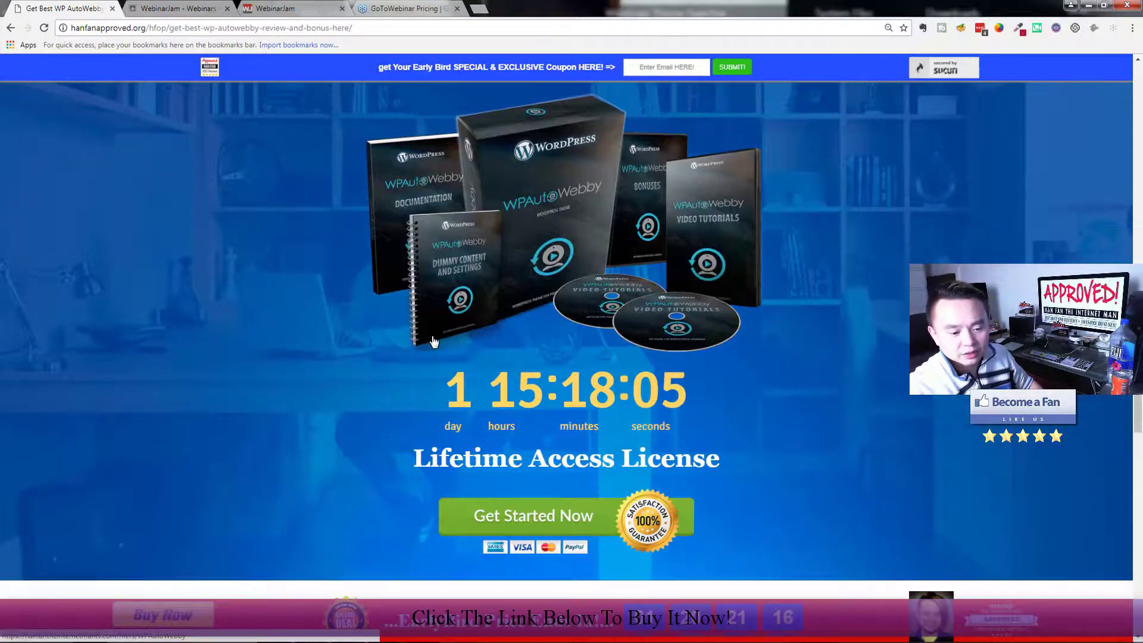
pyautogui.scroll(2, 353, 329)
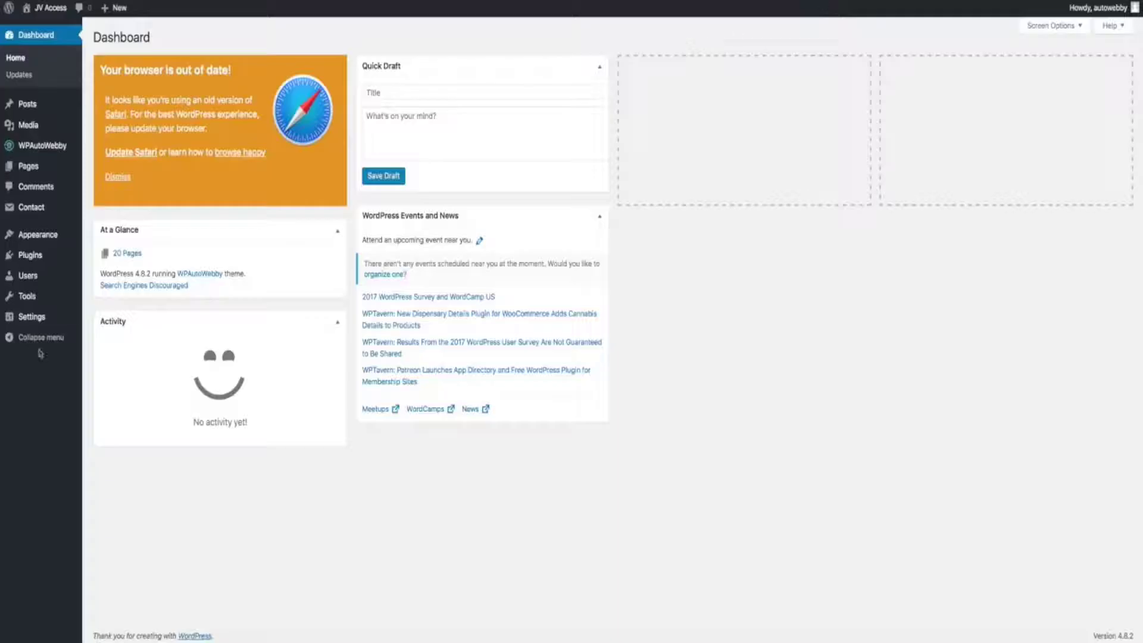
# Browse the WPAutoWebby menu and its registration, live, replay, offer-ended and thank-you templates.
pyautogui.moveTo(40, 205)
pyautogui.moveTo(38, 150)
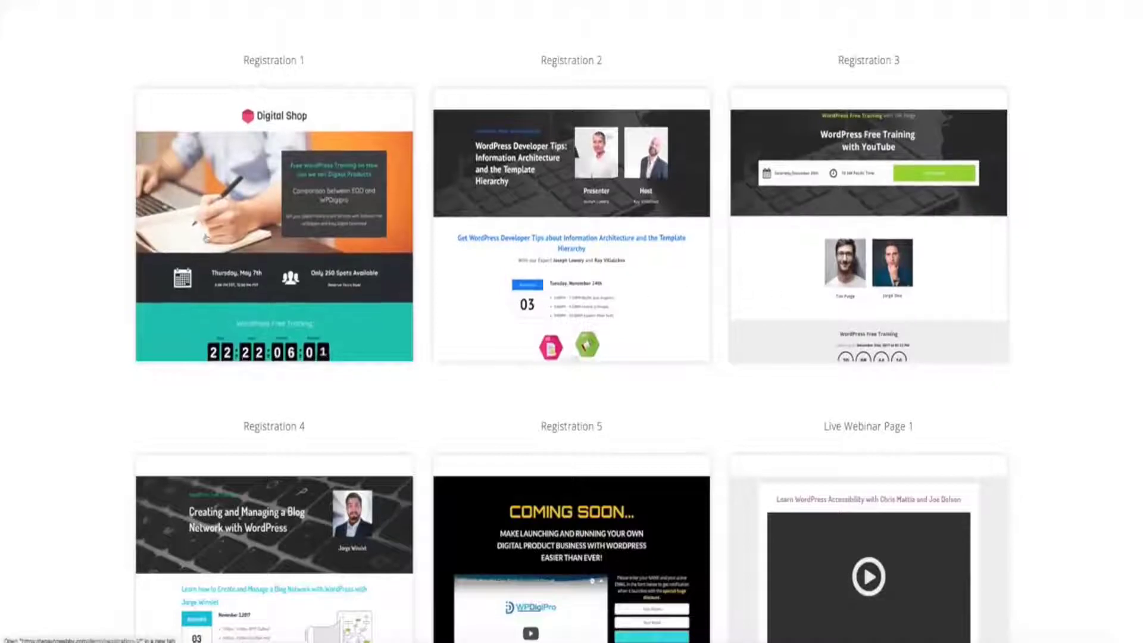
pyautogui.scroll(-2, 735, 423)
pyautogui.scroll(-2, 736, 423)
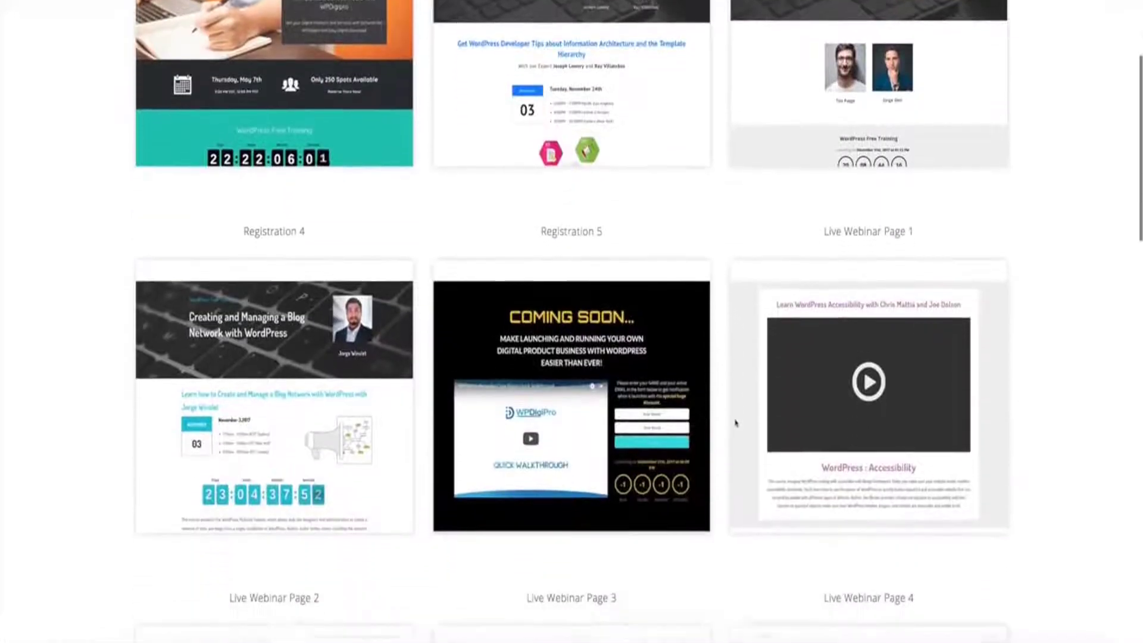
pyautogui.scroll(-2, 831, 394)
pyautogui.scroll(-1, 832, 394)
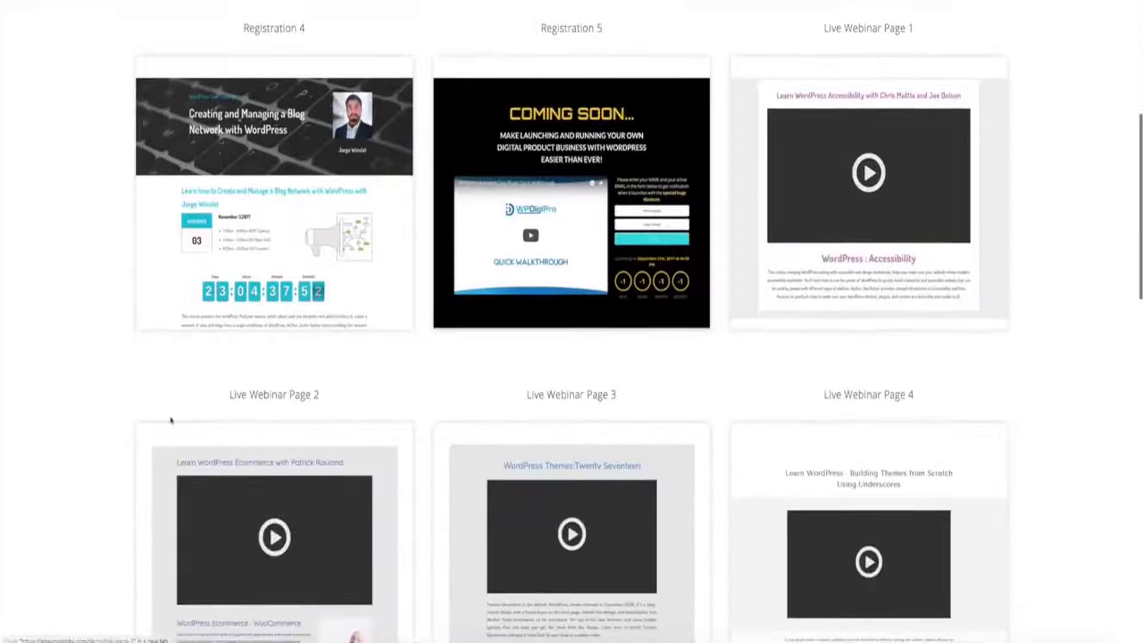
pyautogui.scroll(-1, 817, 560)
pyautogui.scroll(-1, 817, 560)
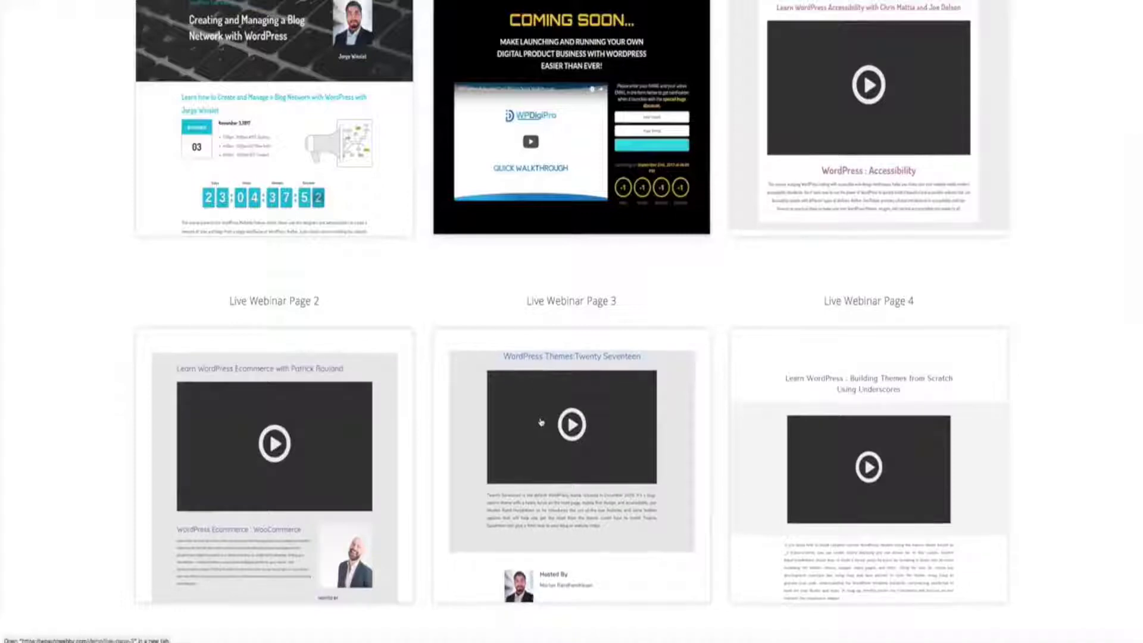
pyautogui.scroll(-3, 541, 422)
pyautogui.scroll(-5, 541, 423)
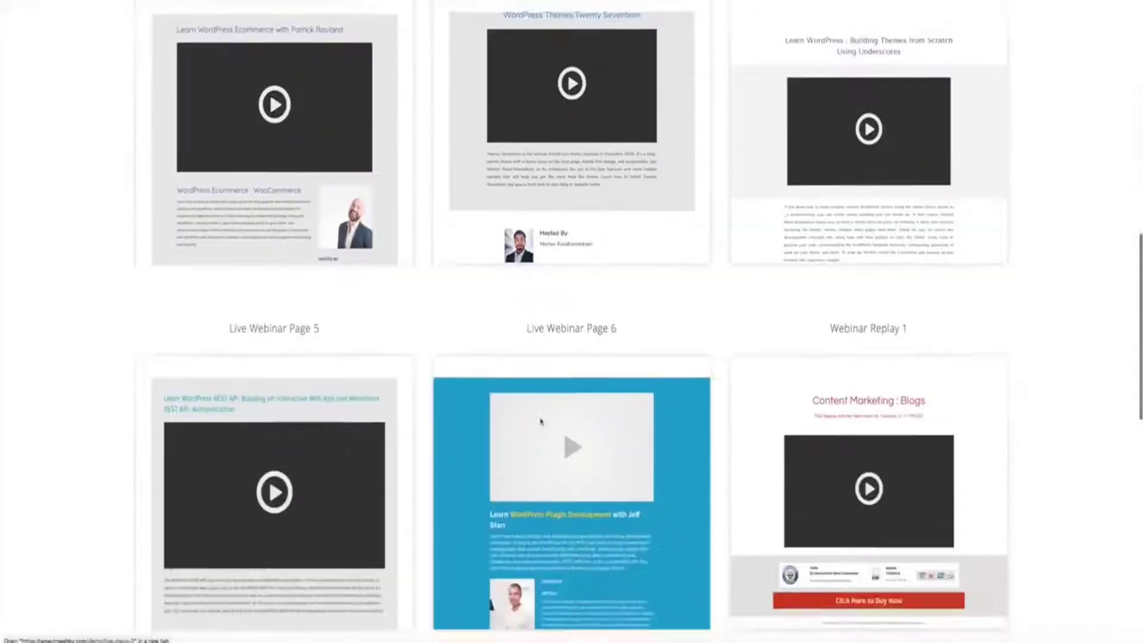
pyautogui.scroll(-5, 753, 442)
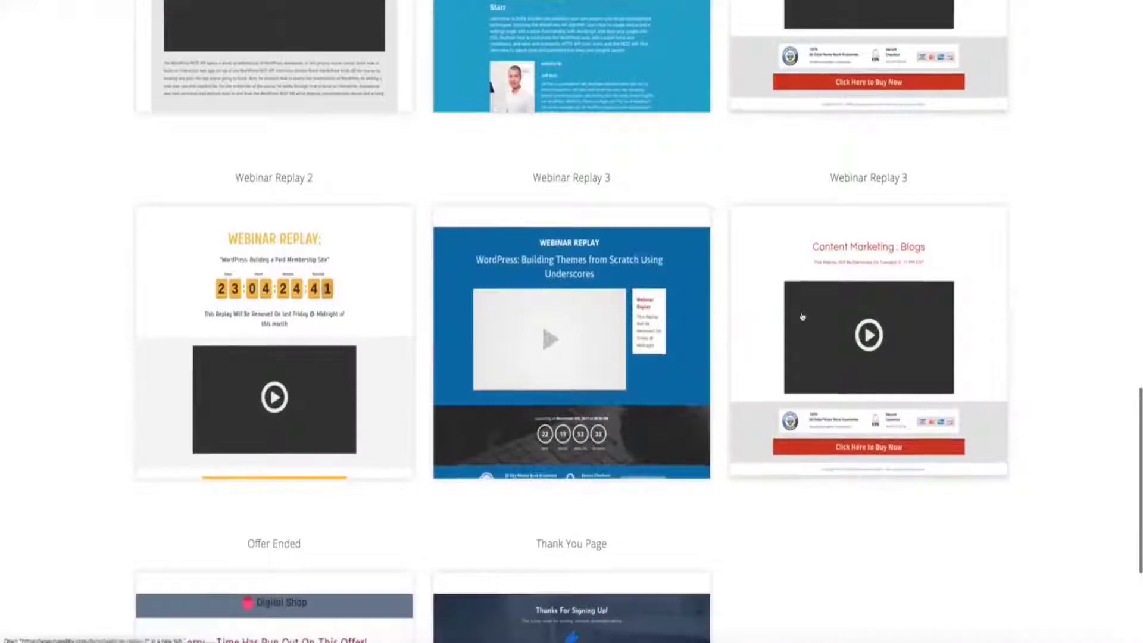
pyautogui.scroll(-2, 1046, 405)
pyautogui.scroll(-1, 885, 405)
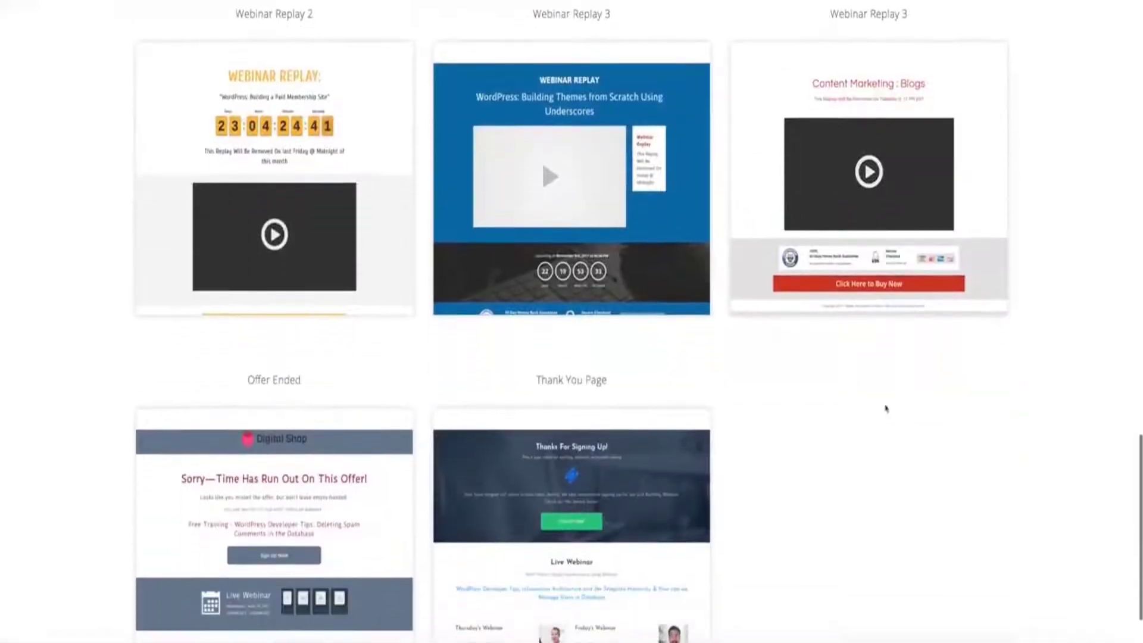
pyautogui.scroll(-2, 824, 408)
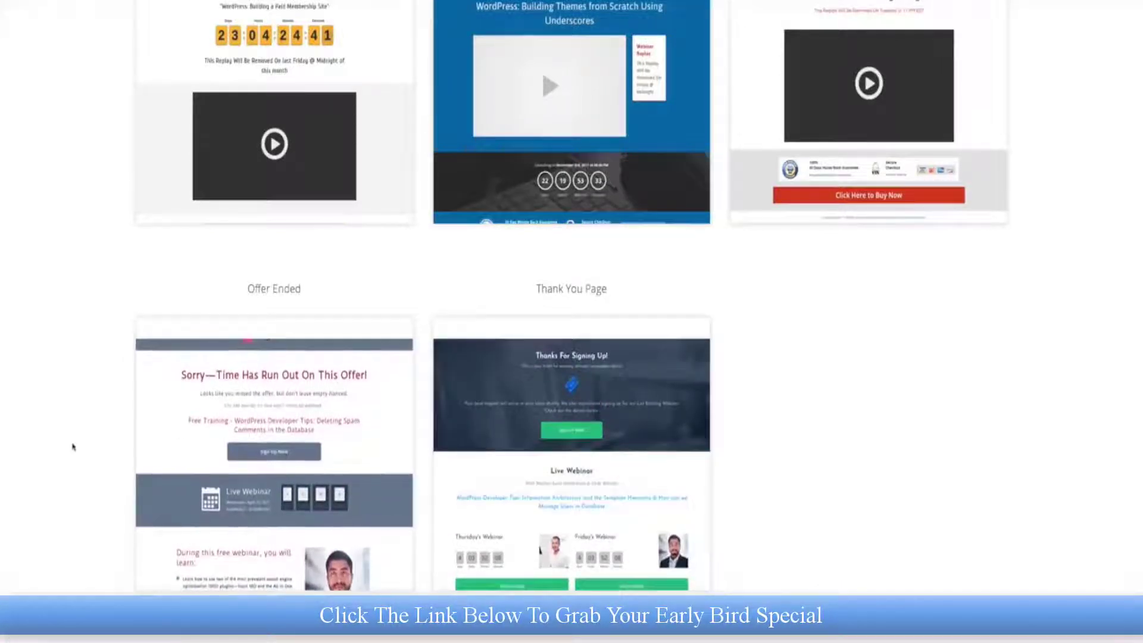
pyautogui.scroll(10, 492, 403)
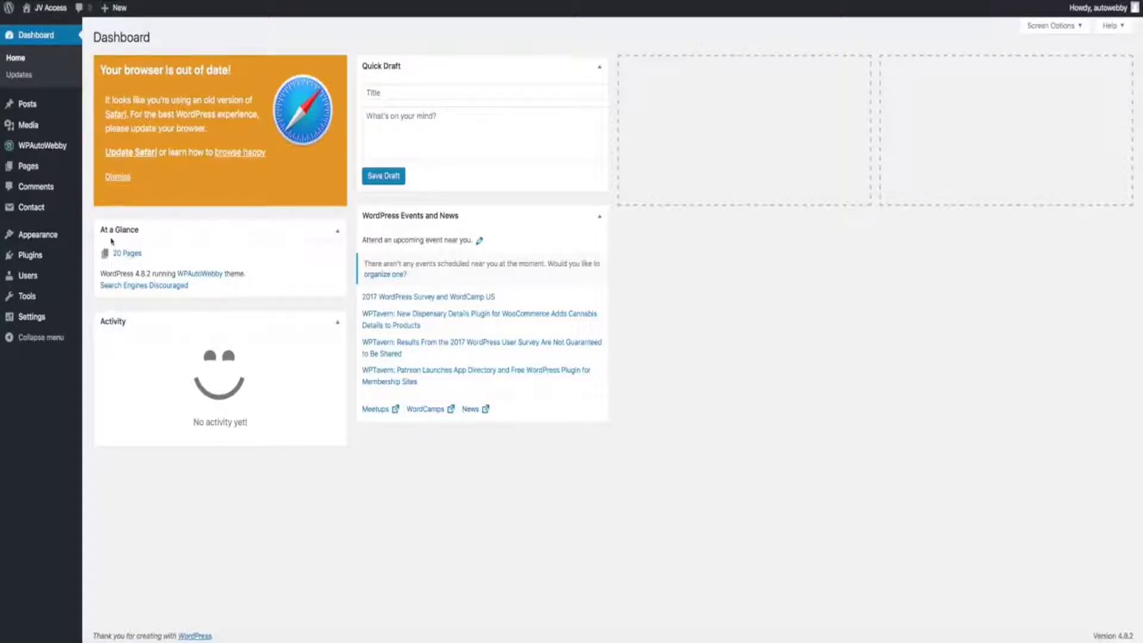
# Add a new page in Page Builder mode and insert the Registration 4 prebuilt layout.
pyautogui.click(126, 253)
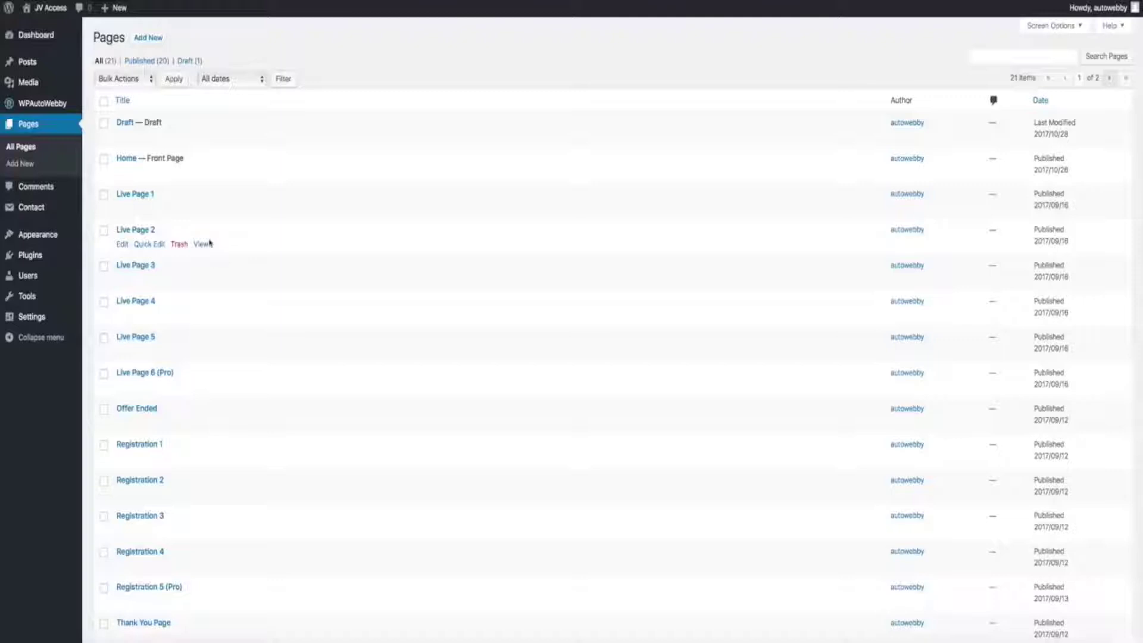
pyautogui.click(146, 38)
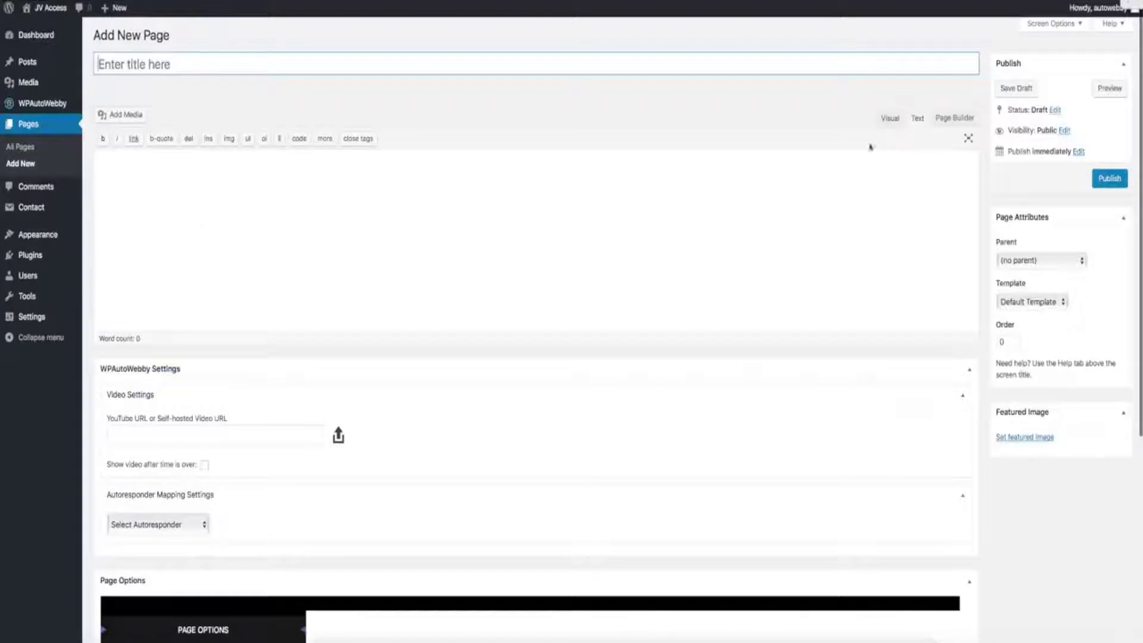
pyautogui.click(955, 119)
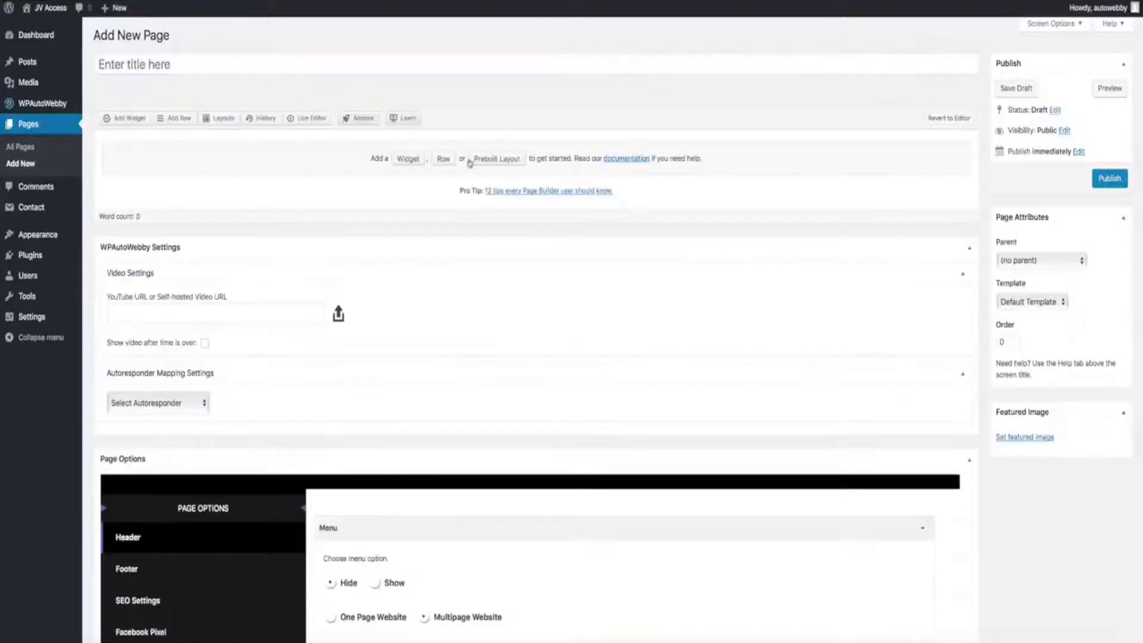
pyautogui.click(487, 161)
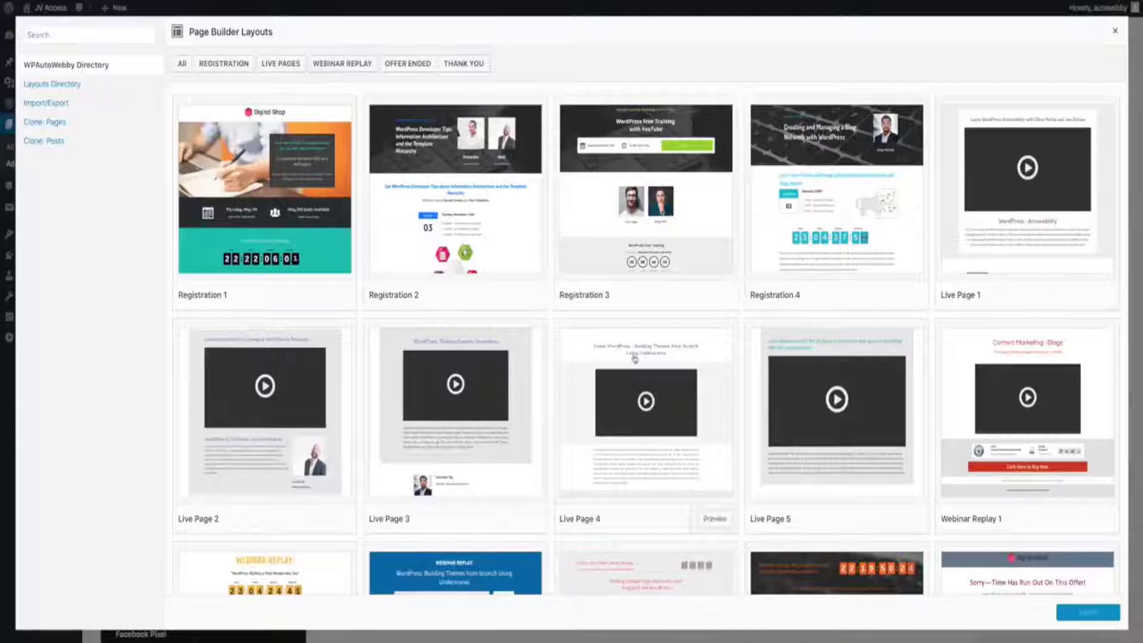
pyautogui.click(845, 160)
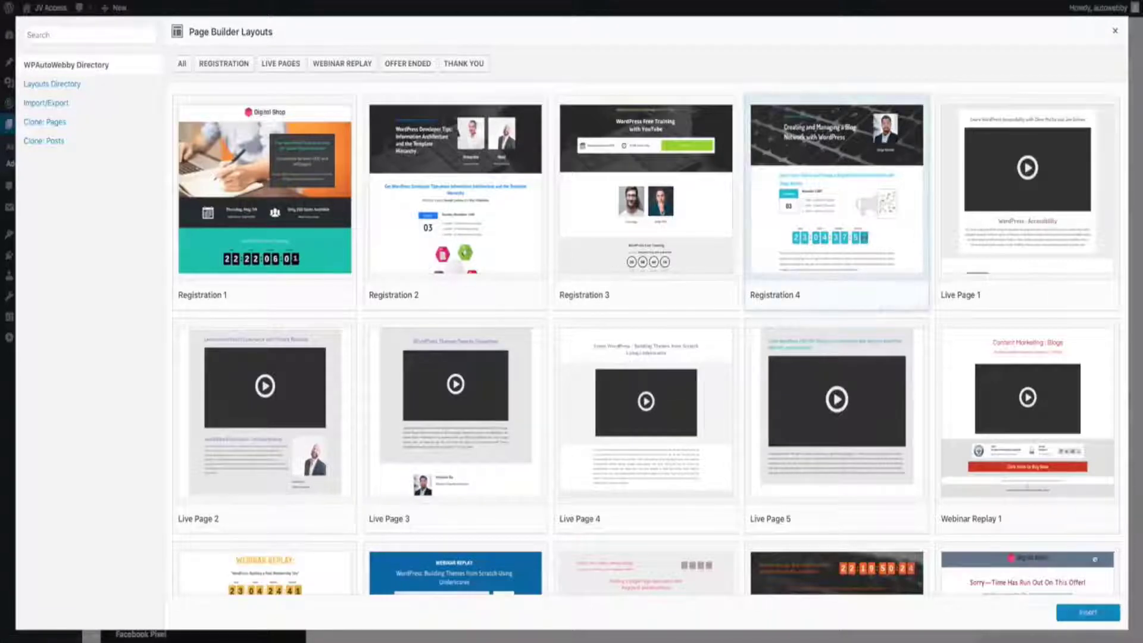
pyautogui.click(1090, 612)
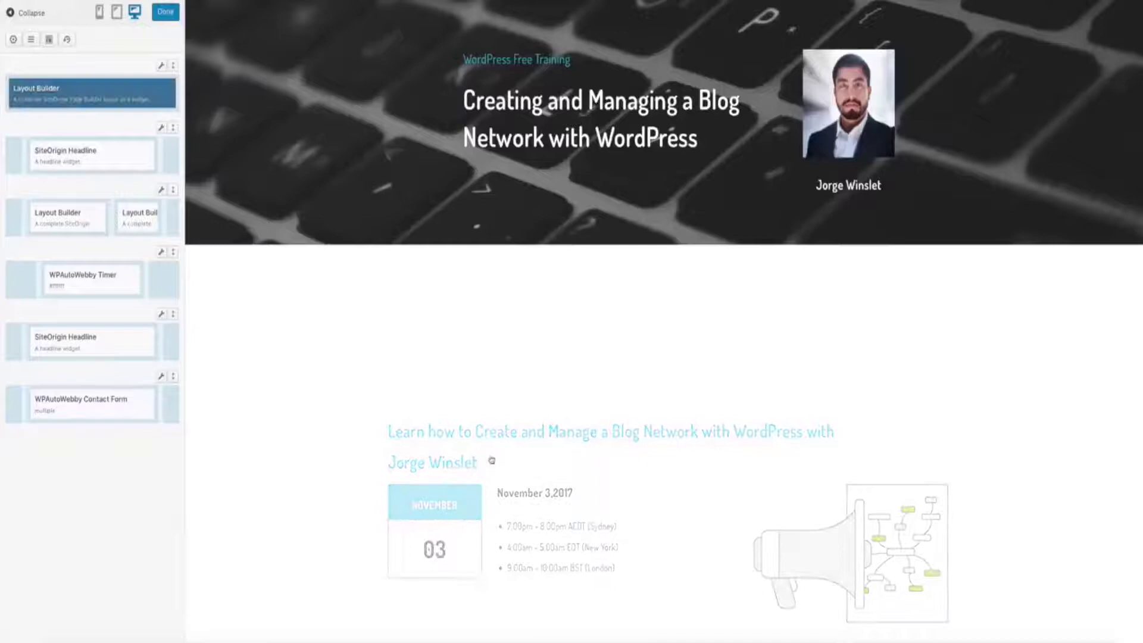
# Scroll the live preview to the November 3 schedule, countdown timer and Sign Up Now button.
pyautogui.scroll(-4, 491, 473)
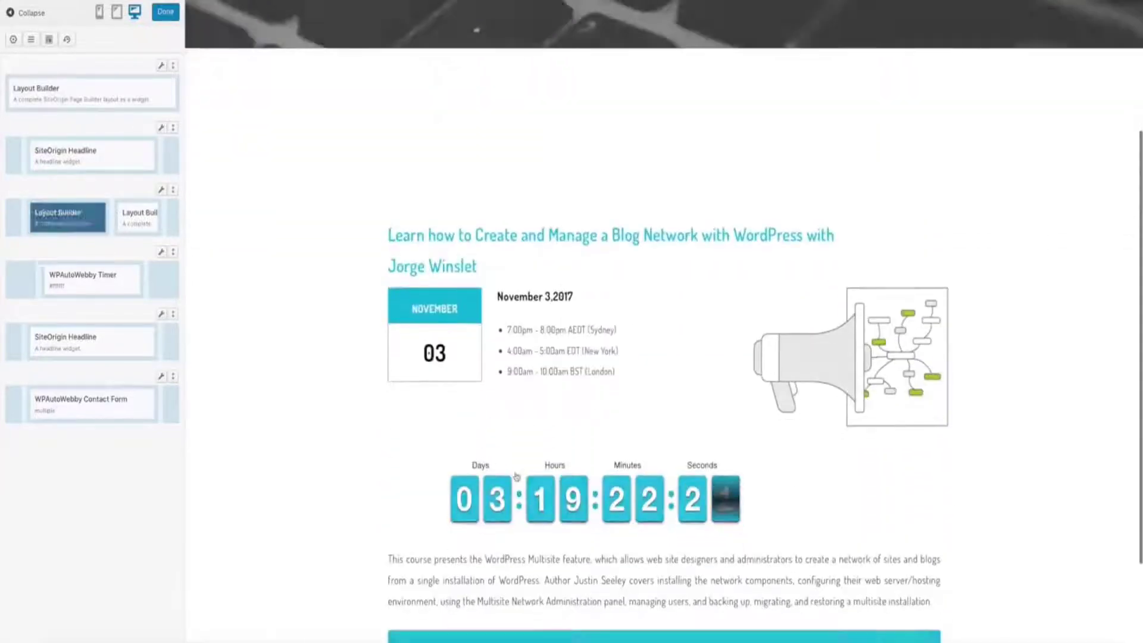
pyautogui.scroll(-2, 429, 417)
pyautogui.scroll(7, 431, 265)
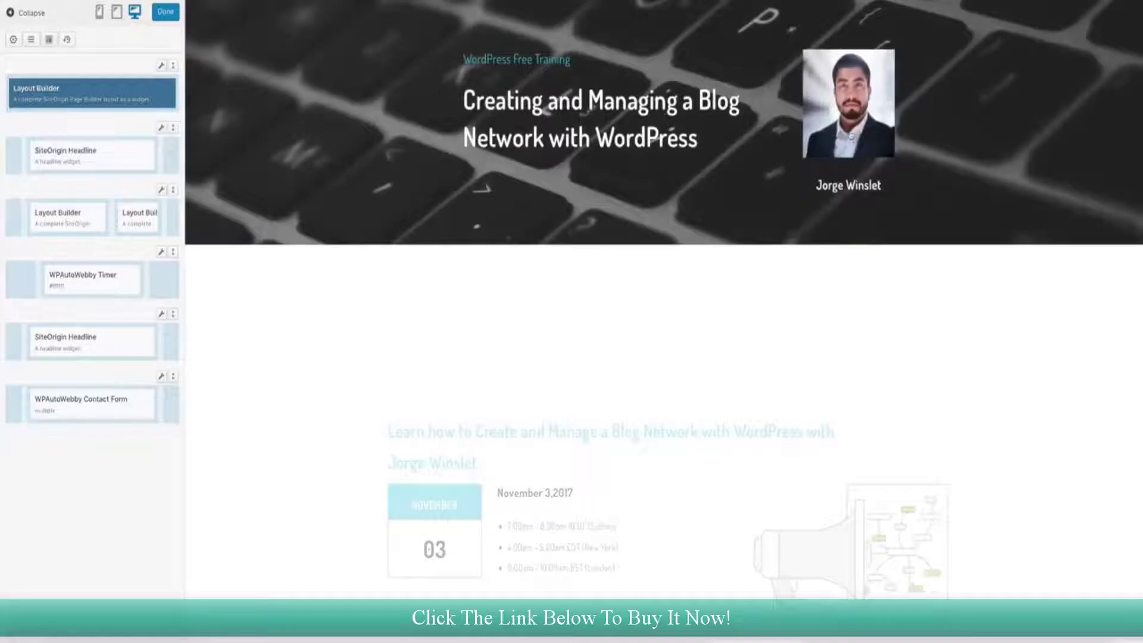
pyautogui.scroll(-3, 484, 506)
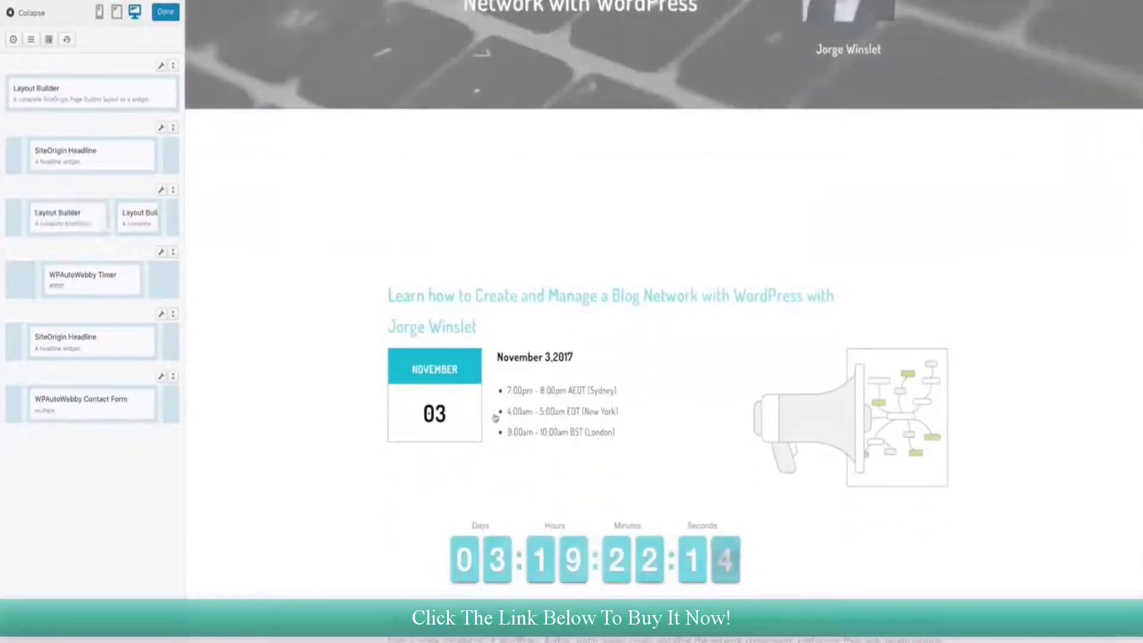
pyautogui.scroll(-1, 510, 576)
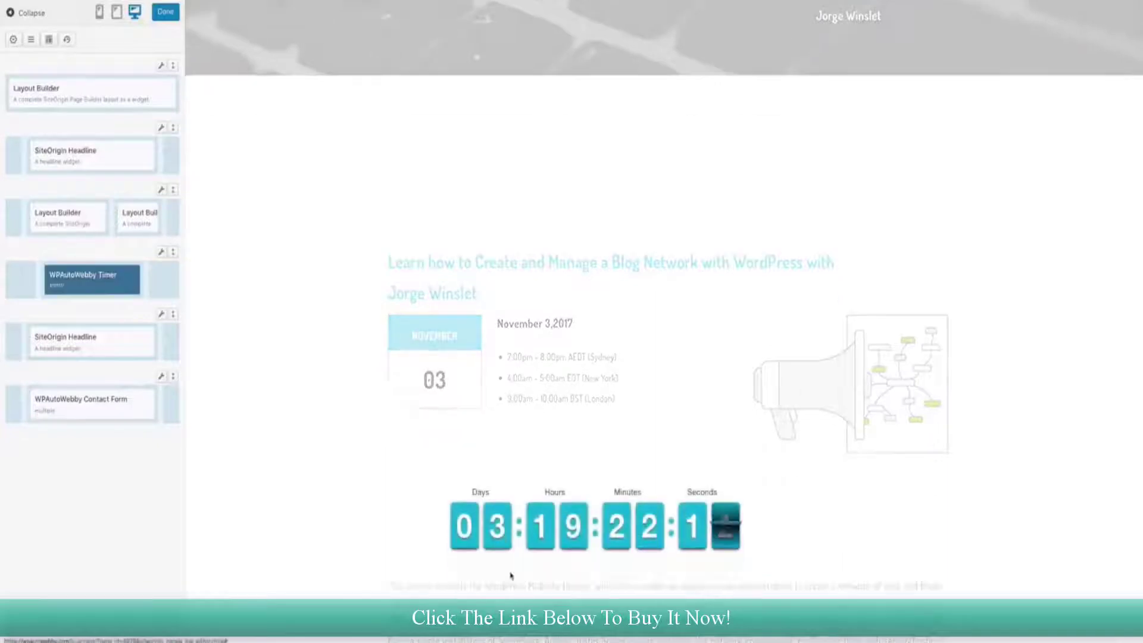
pyautogui.scroll(-3, 510, 575)
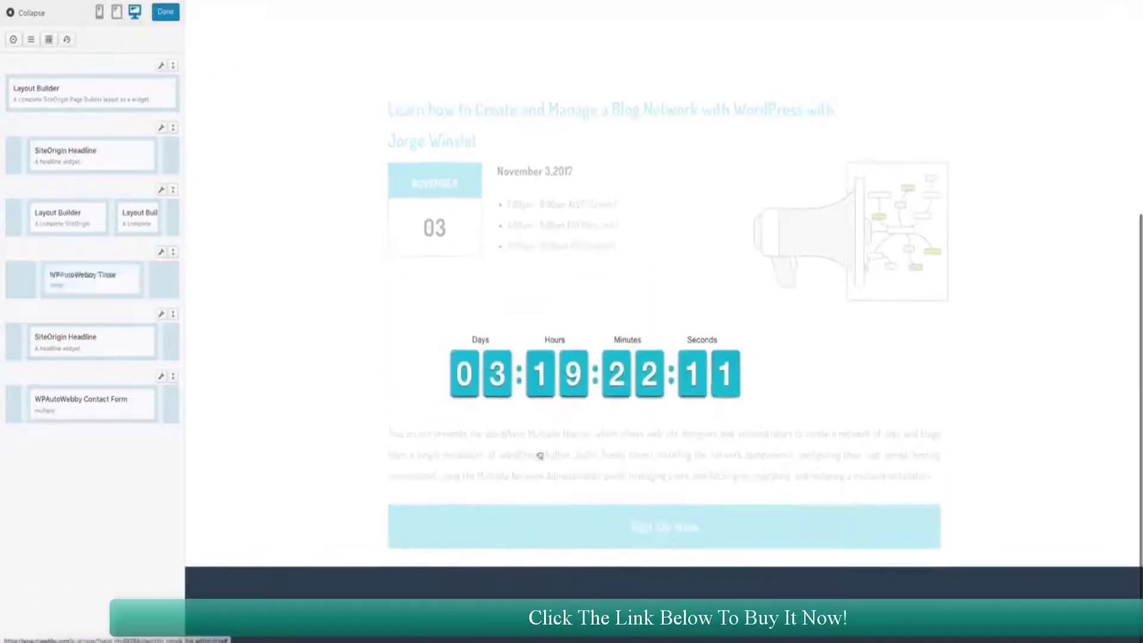
pyautogui.click(610, 523)
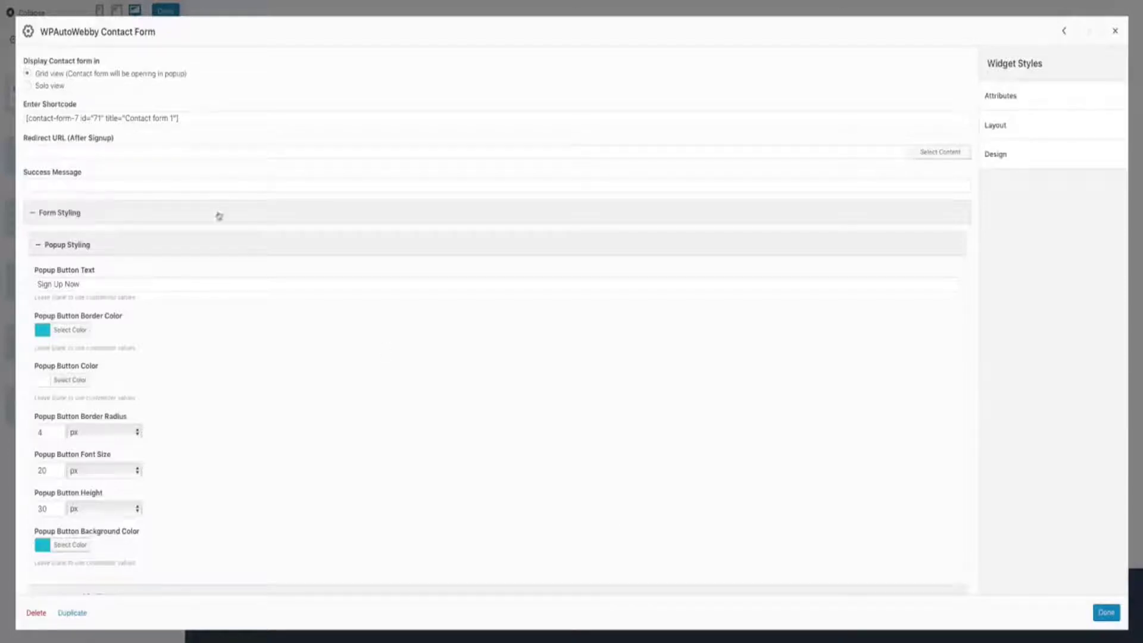
pyautogui.scroll(-5, 193, 333)
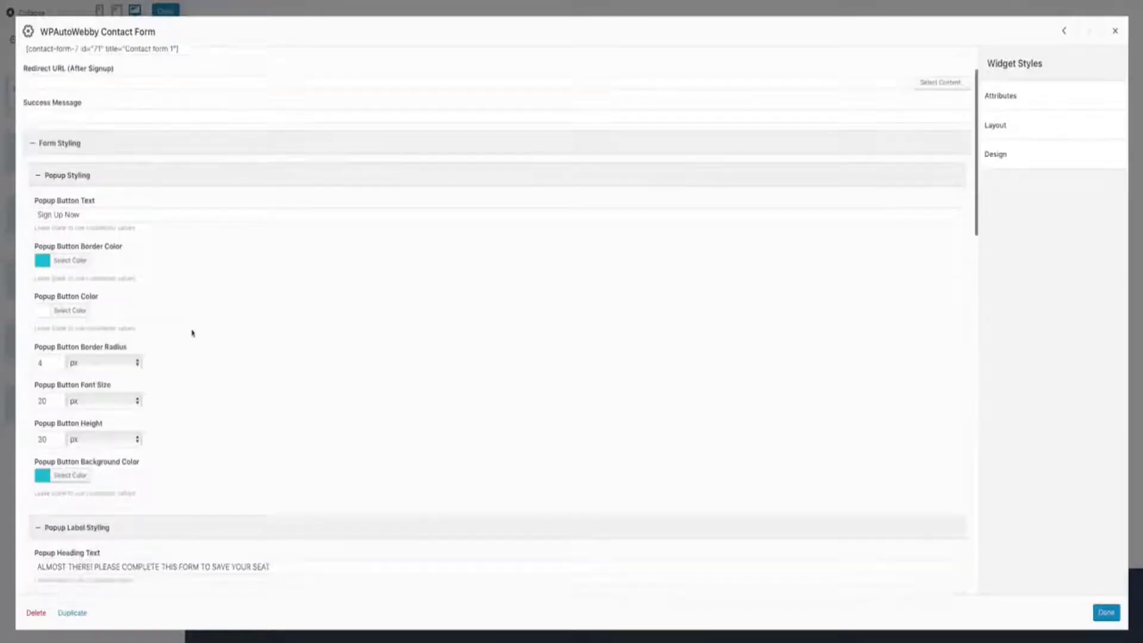
pyautogui.scroll(-12, 227, 381)
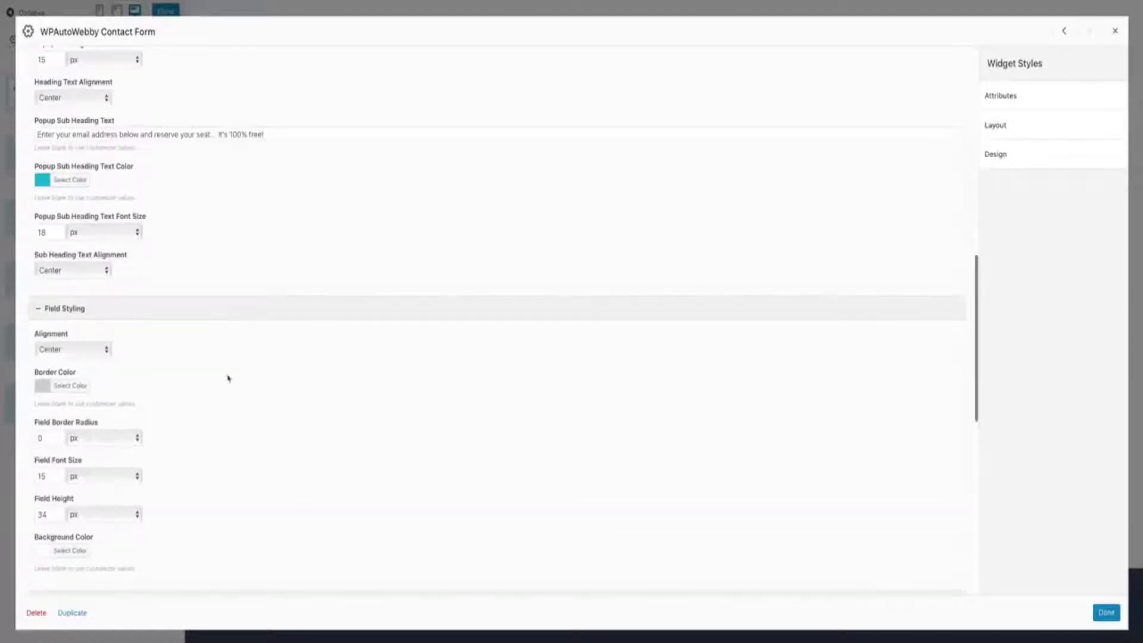
pyautogui.scroll(-5, 226, 394)
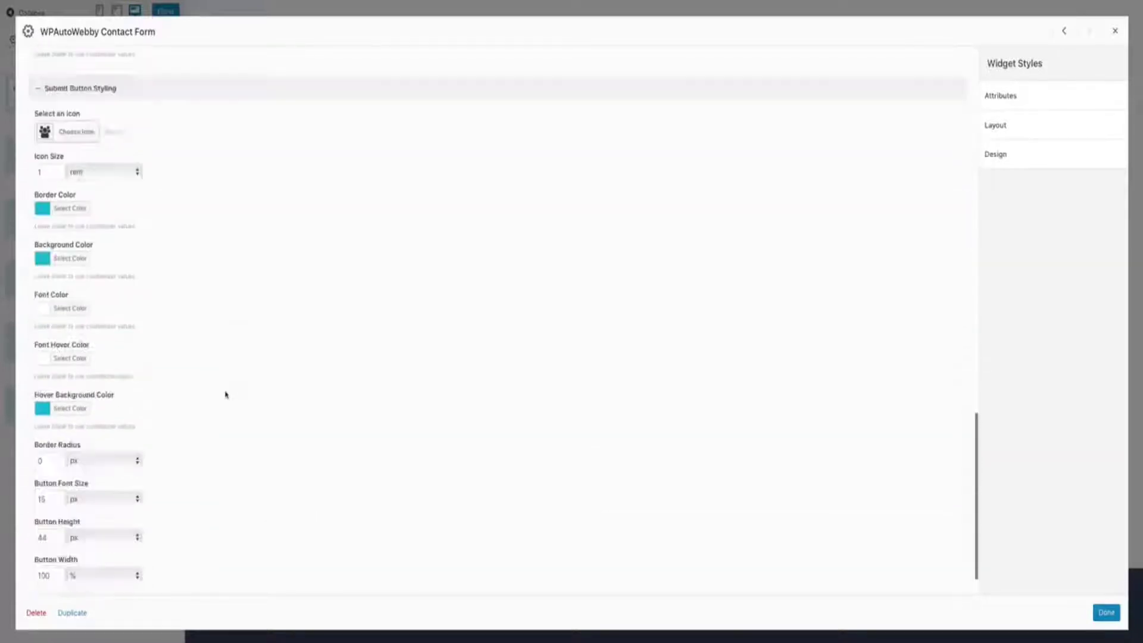
pyautogui.scroll(2, 226, 394)
pyautogui.scroll(10, 226, 394)
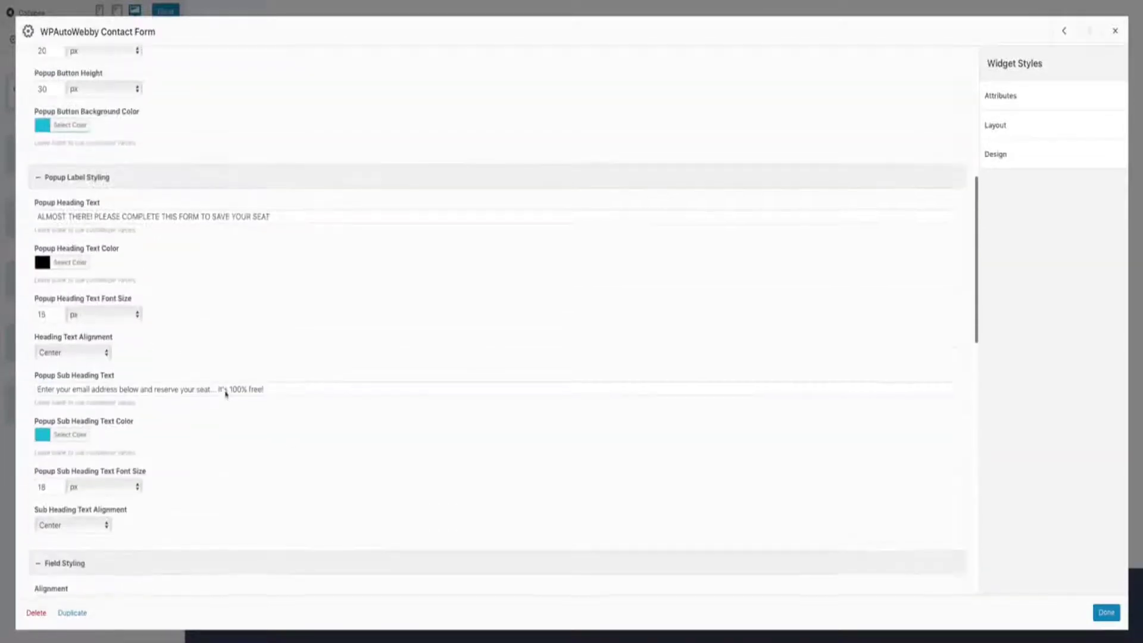
pyautogui.scroll(5, 225, 391)
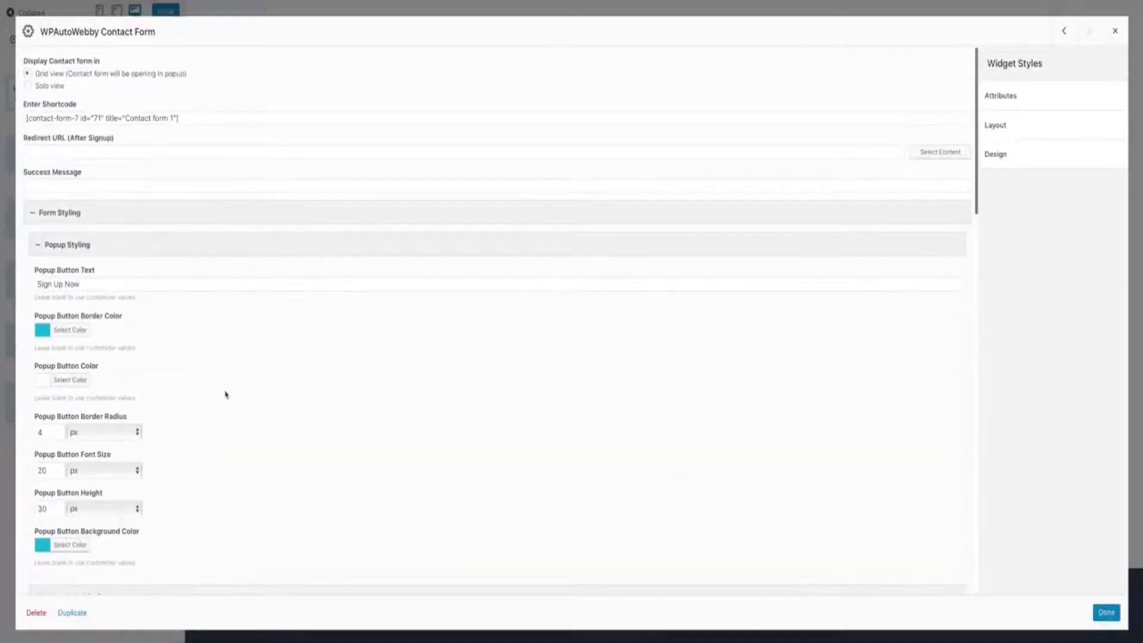
pyautogui.press('Escape')
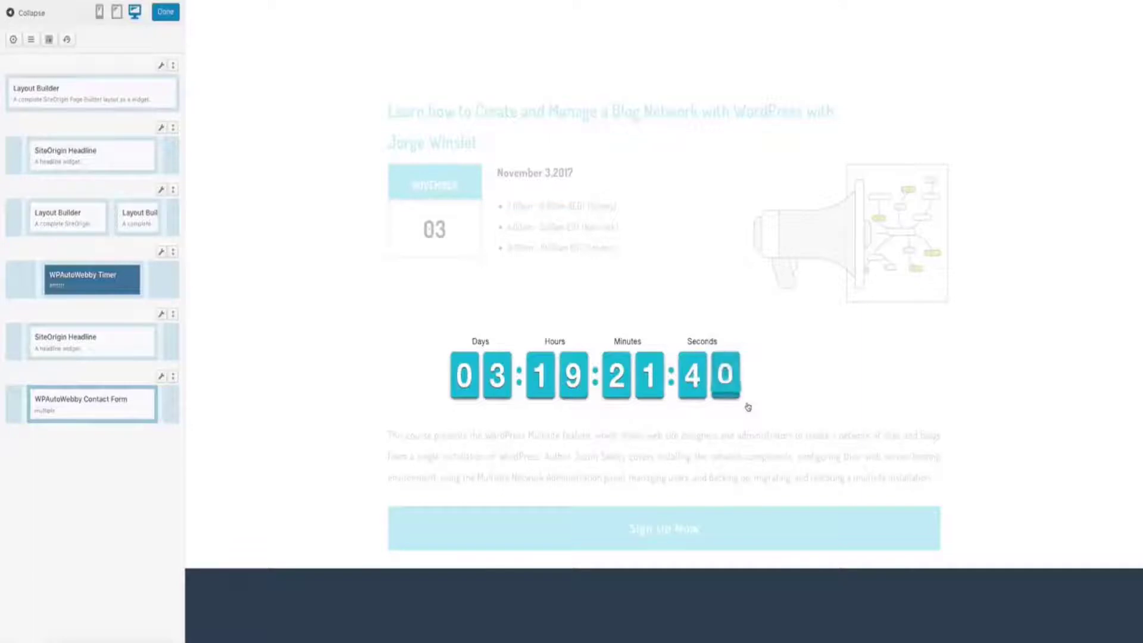
# Exit the Live Editor to the Live Page 1 edit screen.
pyautogui.scroll(5, 749, 407)
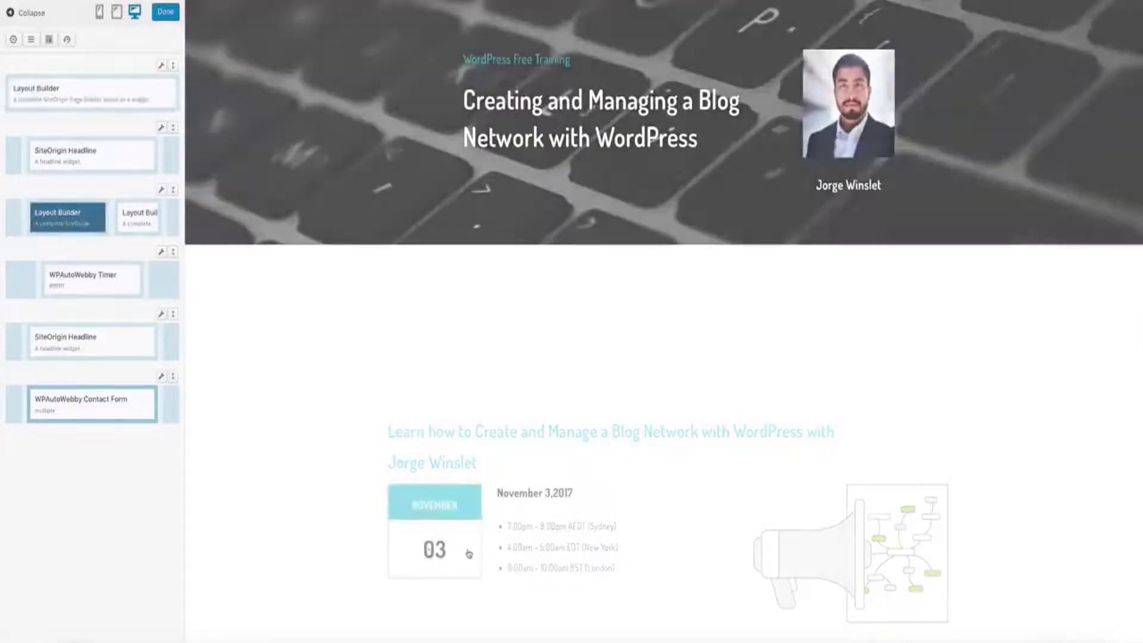
pyautogui.scroll(-5, 515, 546)
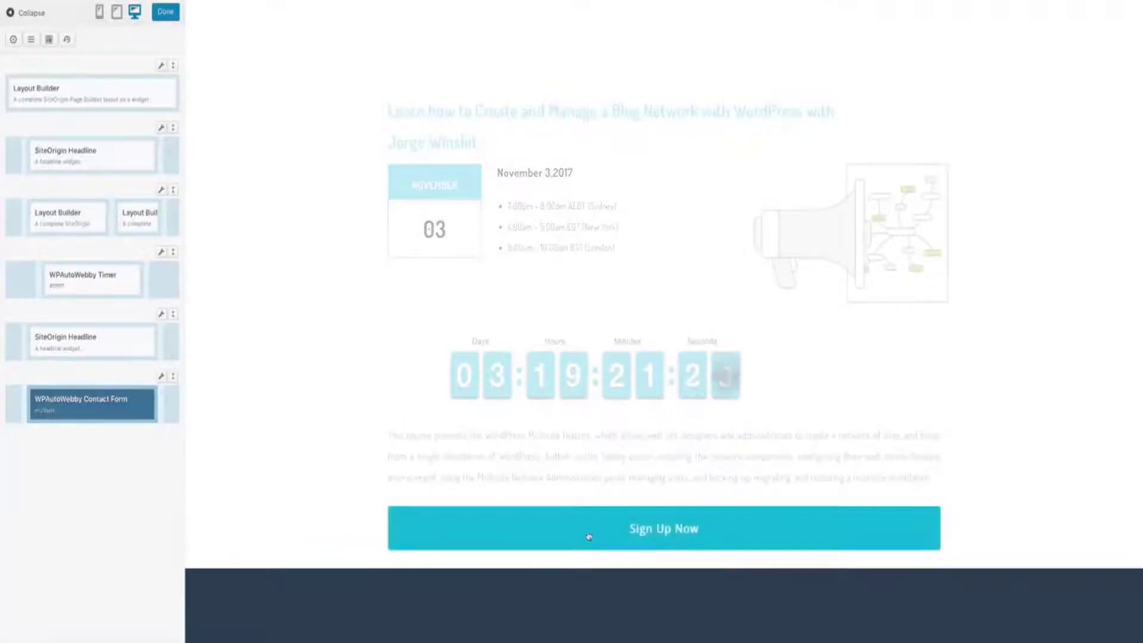
pyautogui.click(164, 25)
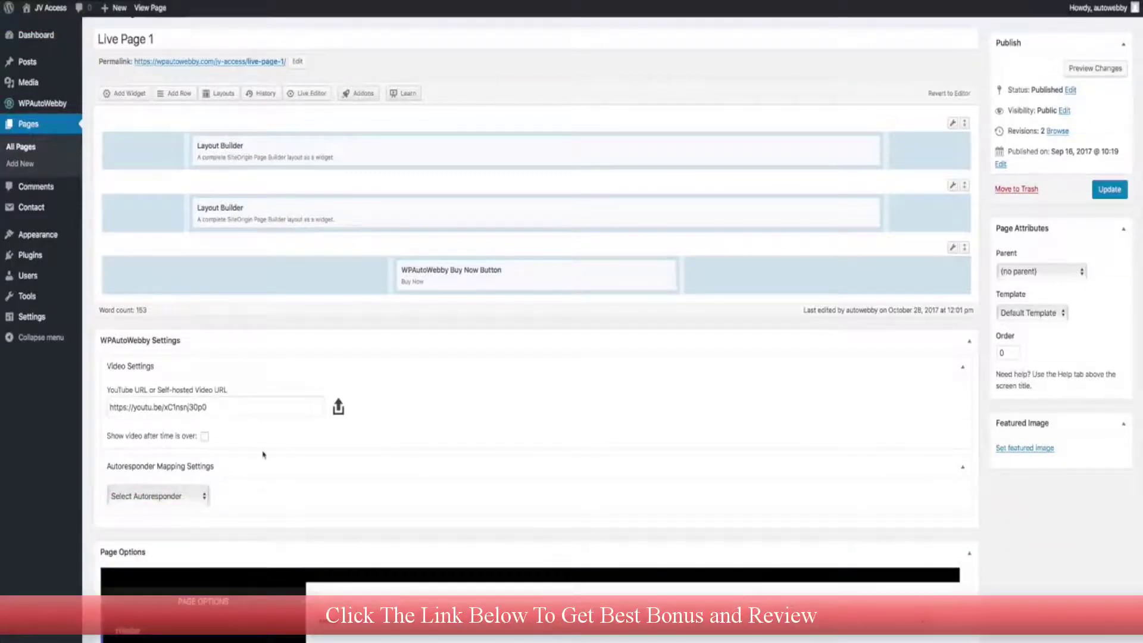
# Select the full YouTube video URL in Live Page 1's video settings.
pyautogui.scroll(-3, 262, 454)
pyautogui.tripleClick(140, 295)
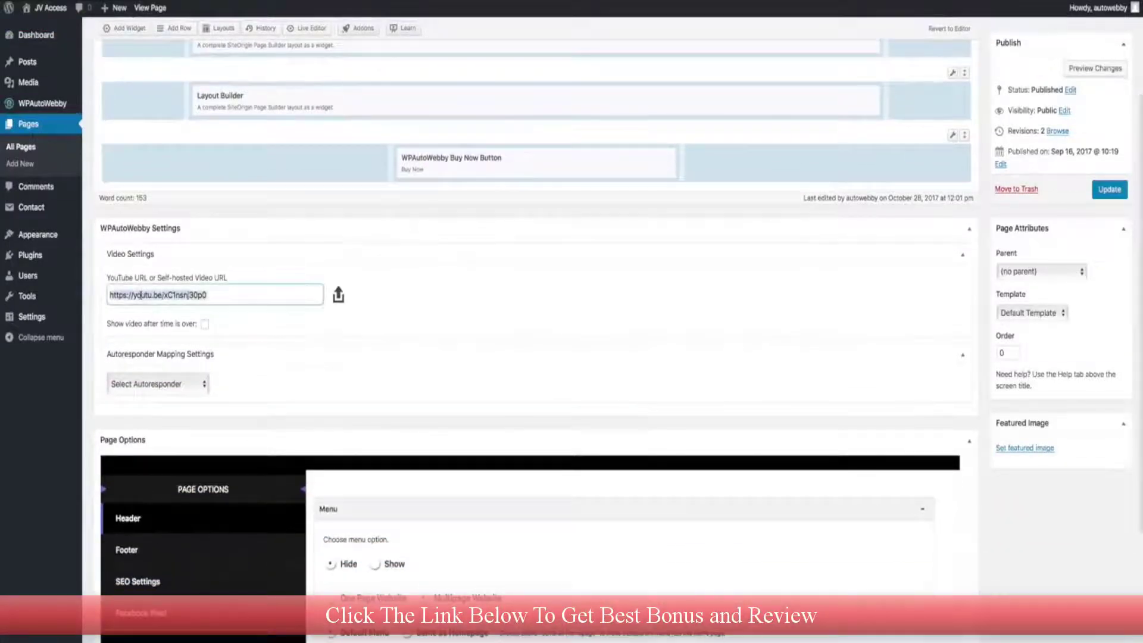
pyautogui.click(119, 295)
pyautogui.moveTo(110, 295); pyautogui.dragTo(205, 294)
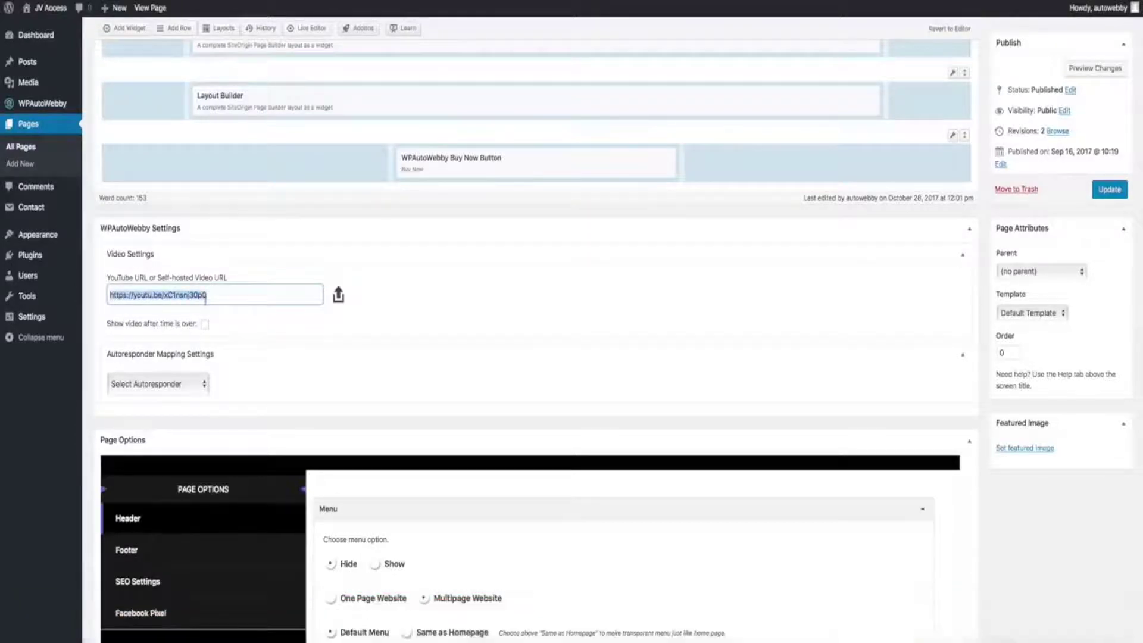
pyautogui.scroll(-1, 211, 354)
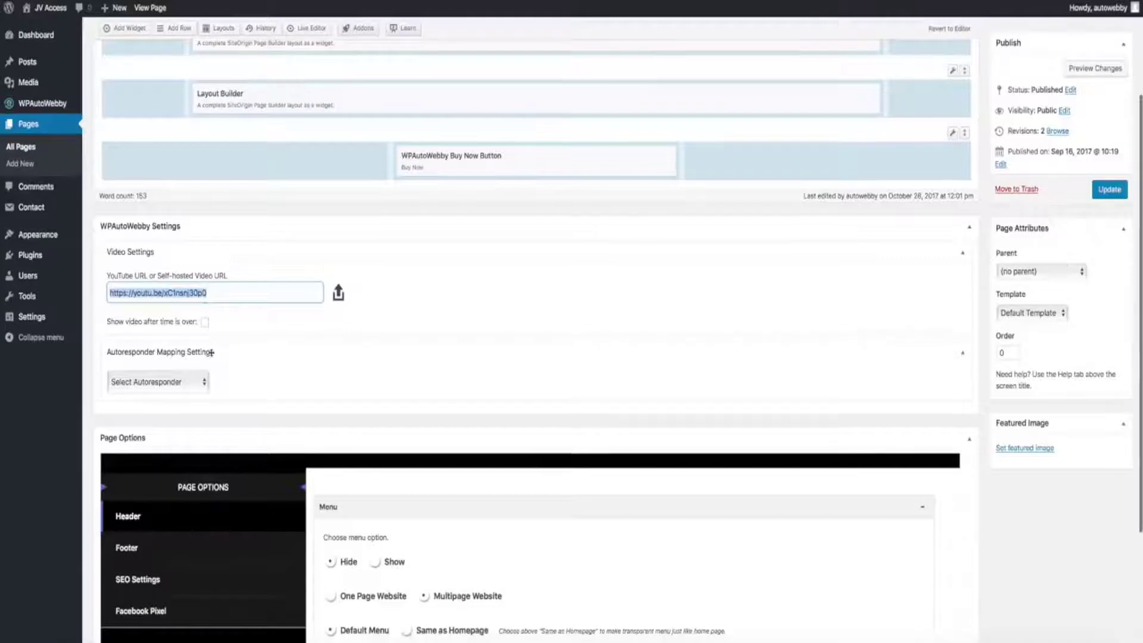
# Check the Select Autoresponder list, leaving none chosen, and open the page in the Live Editor.
pyautogui.click(162, 366)
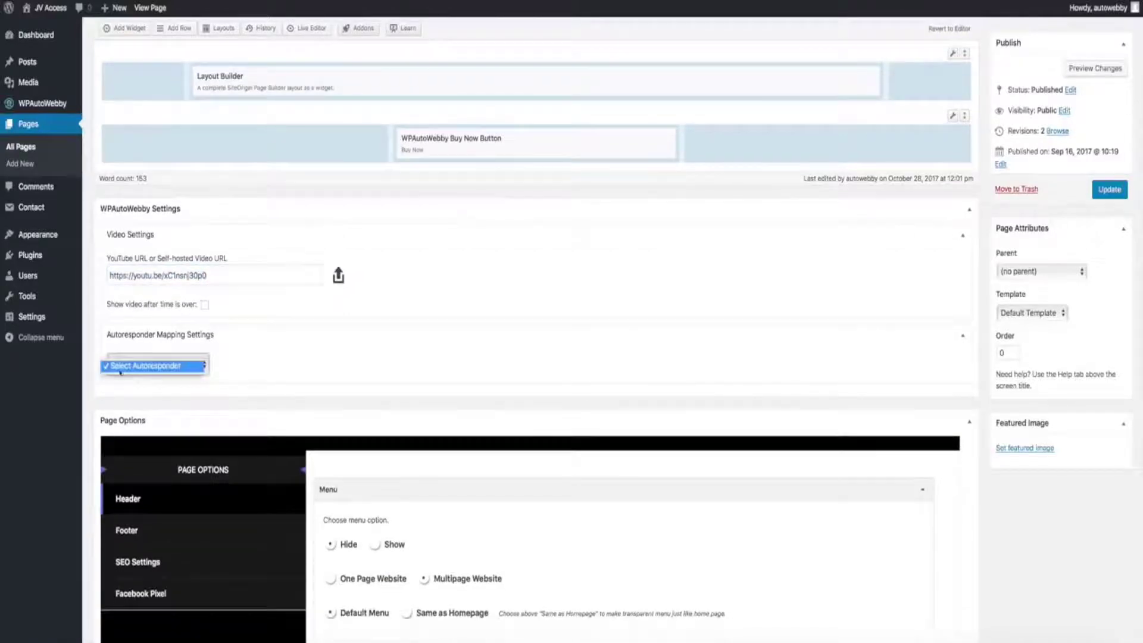
pyautogui.click(156, 366)
pyautogui.click(159, 365)
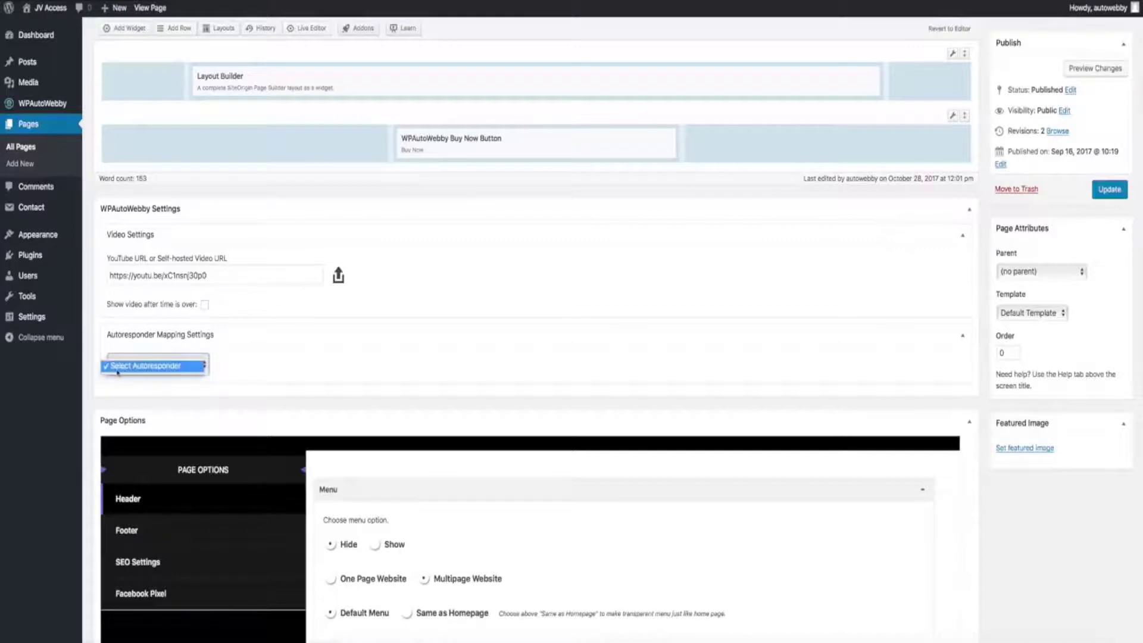
pyautogui.click(118, 369)
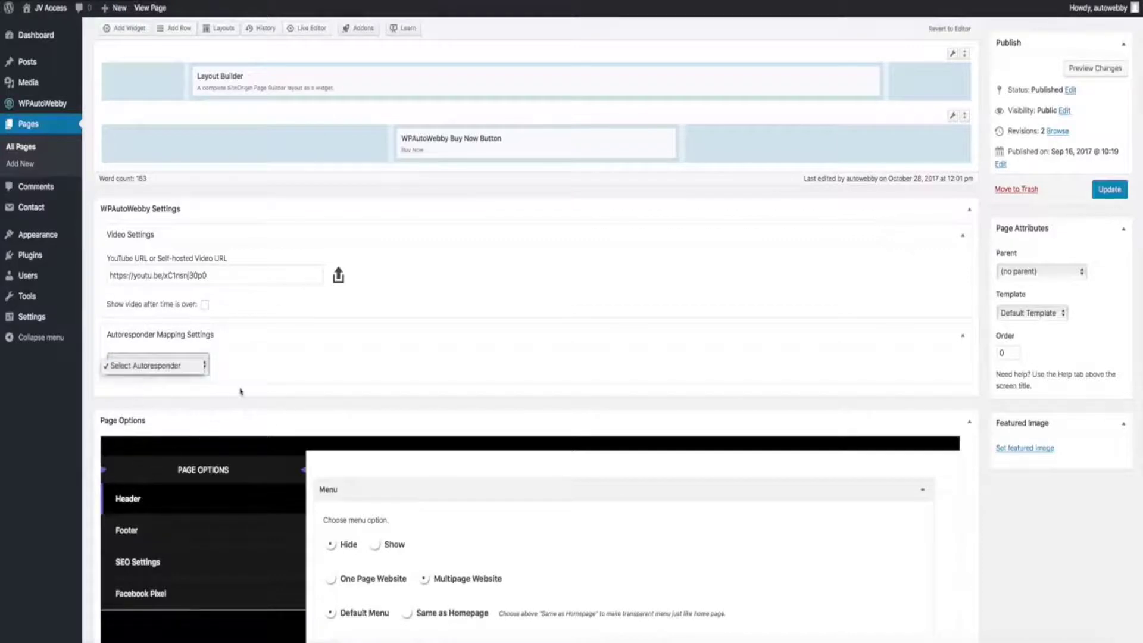
pyautogui.scroll(-1, 262, 361)
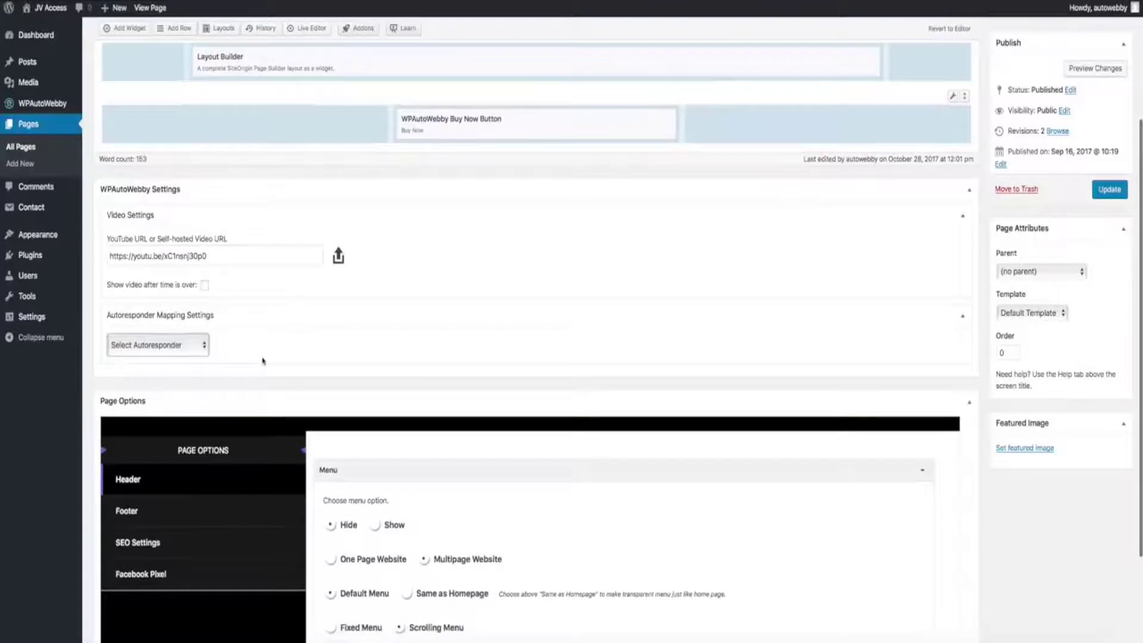
pyautogui.scroll(-5, 263, 360)
pyautogui.scroll(4, 262, 360)
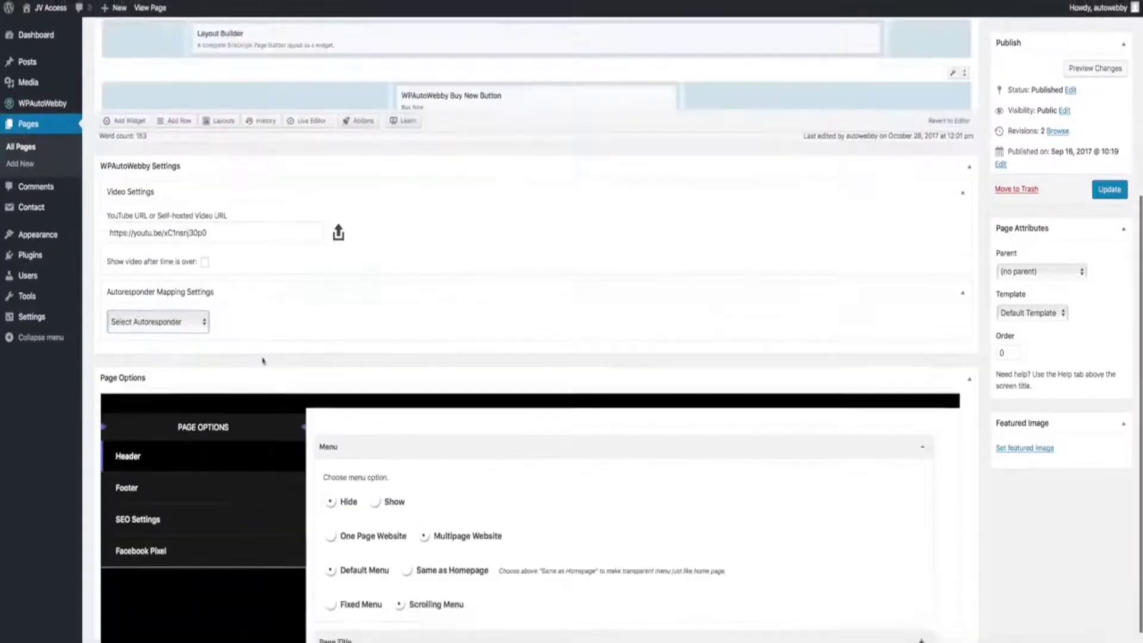
pyautogui.scroll(5, 263, 361)
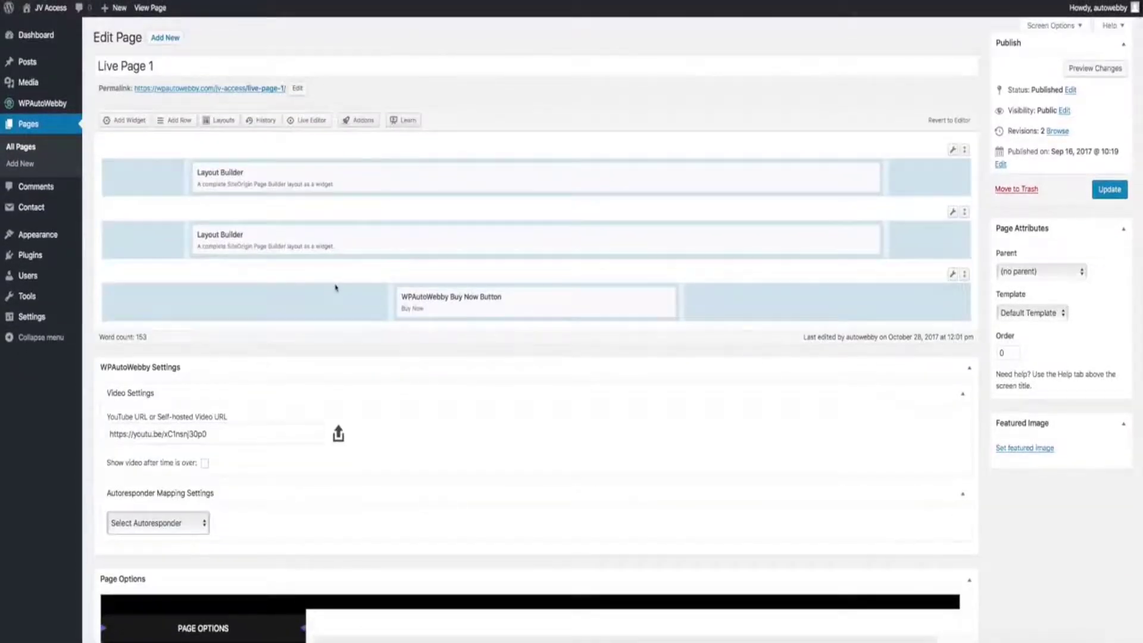
pyautogui.click(307, 120)
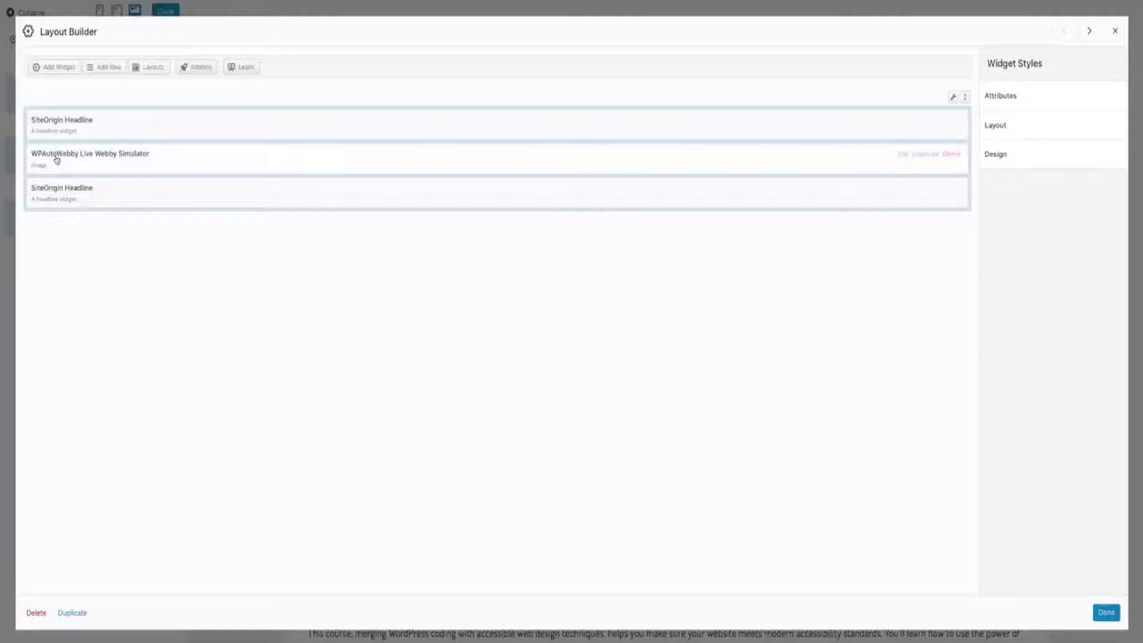
# Set the Live Webby Simulator video start to November 6, 2017 at 20:00.
pyautogui.click(56, 160)
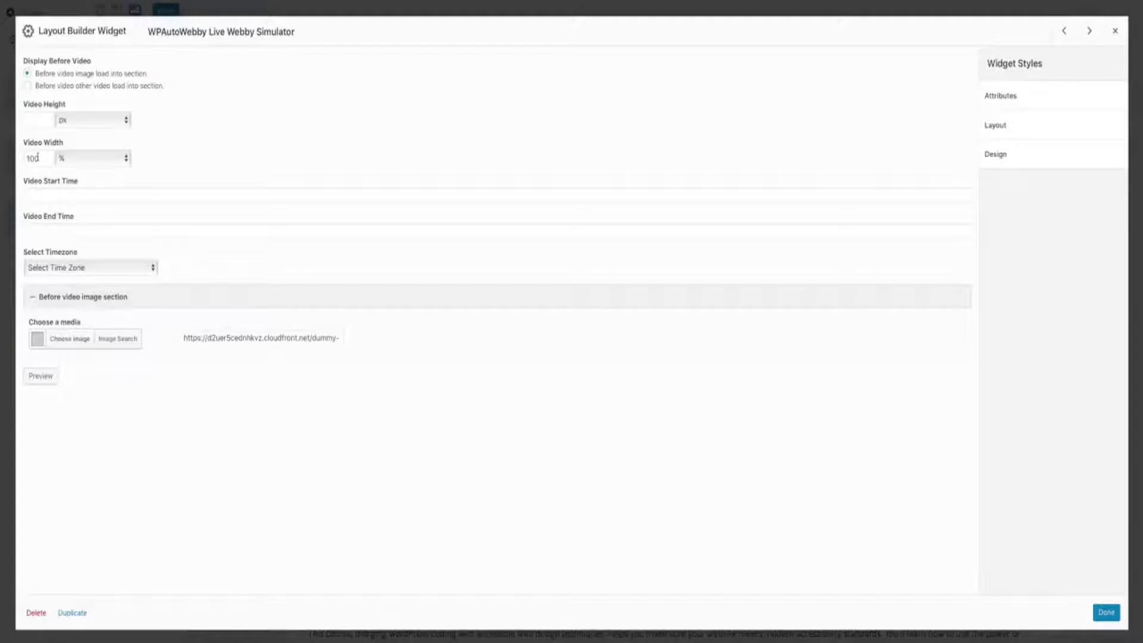
pyautogui.click(44, 193)
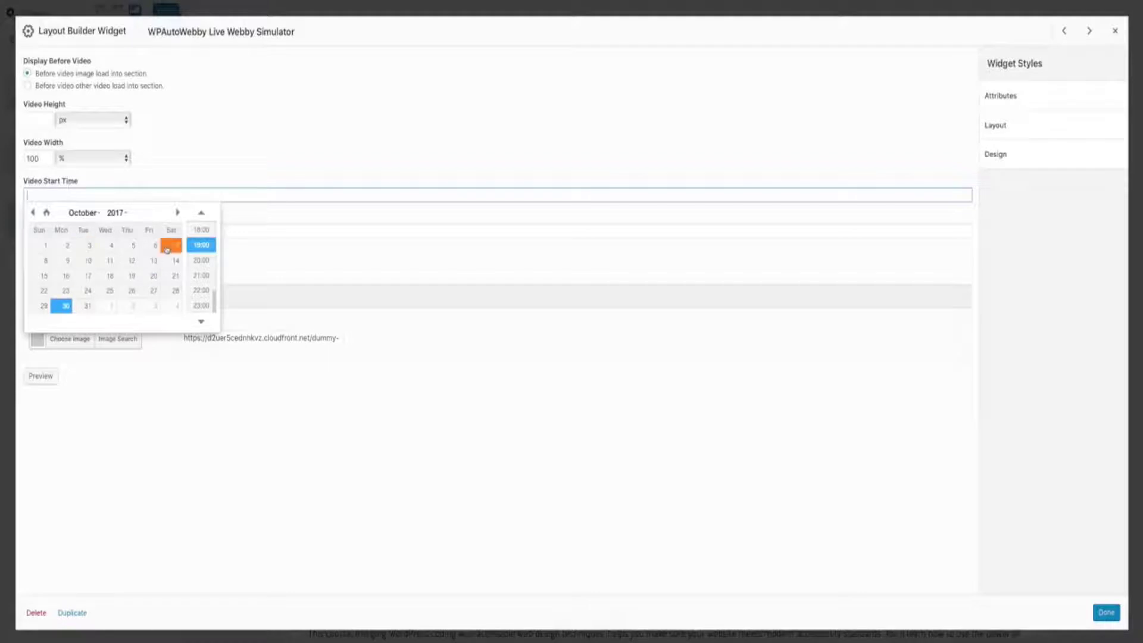
pyautogui.click(176, 213)
pyautogui.click(67, 260)
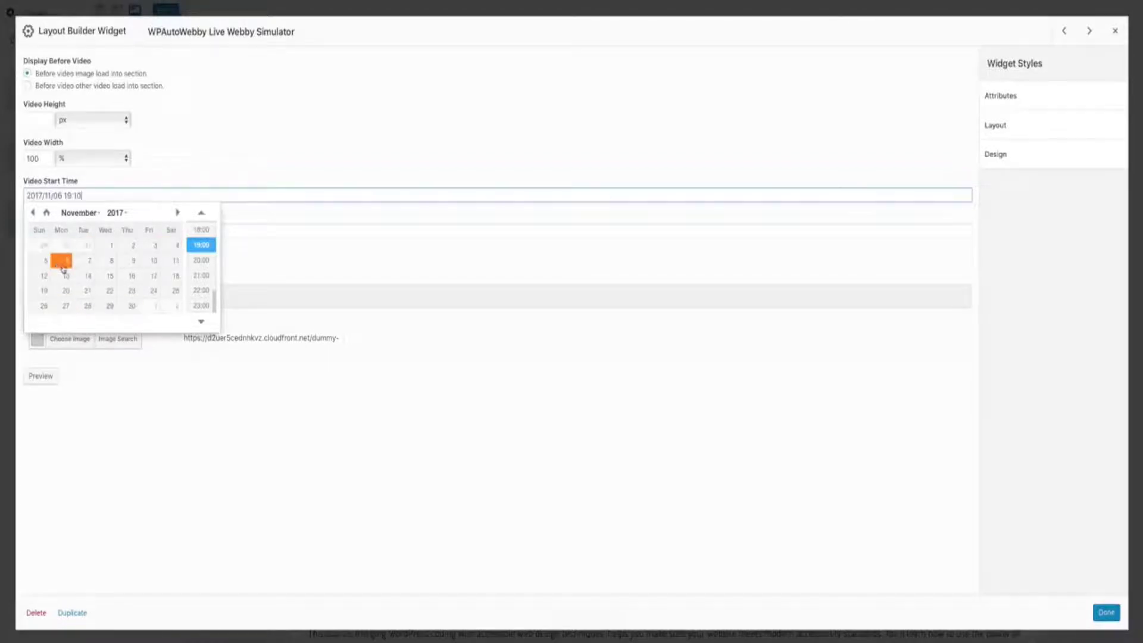
pyautogui.click(202, 260)
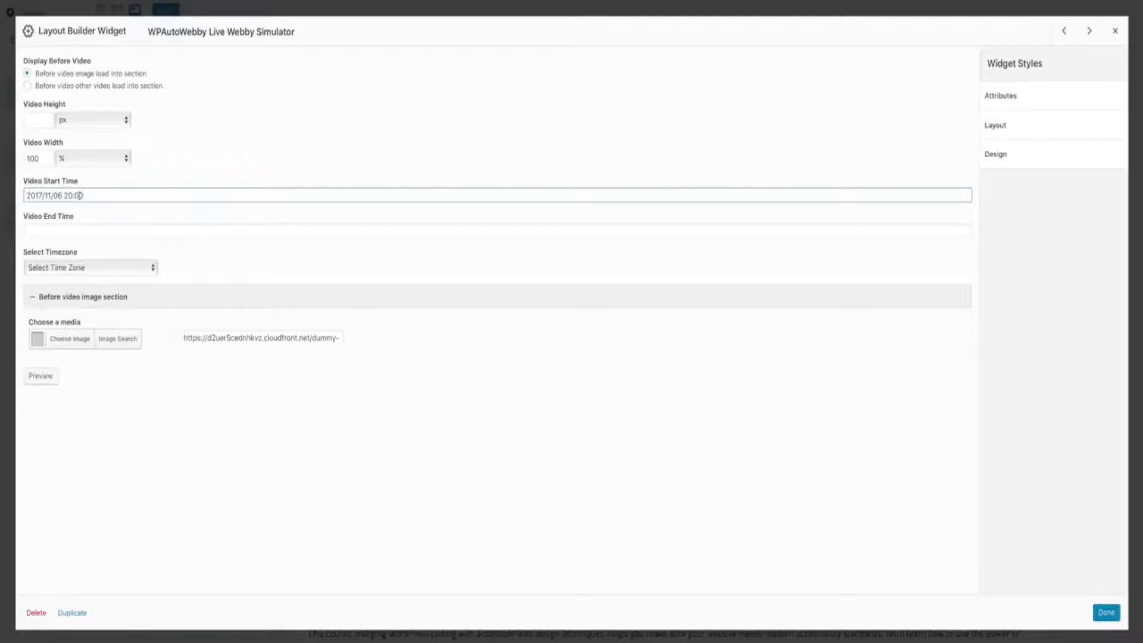
# Set the simulator video end to November 6, 2017 at 22:00 and close its settings.
pyautogui.click(64, 235)
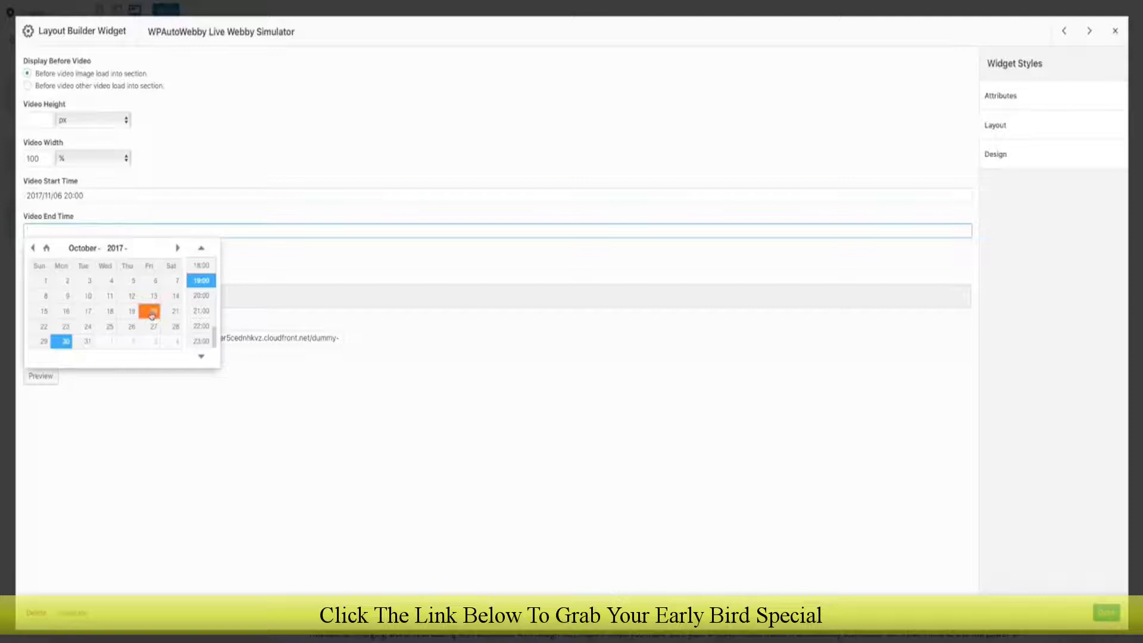
pyautogui.click(177, 248)
pyautogui.click(68, 297)
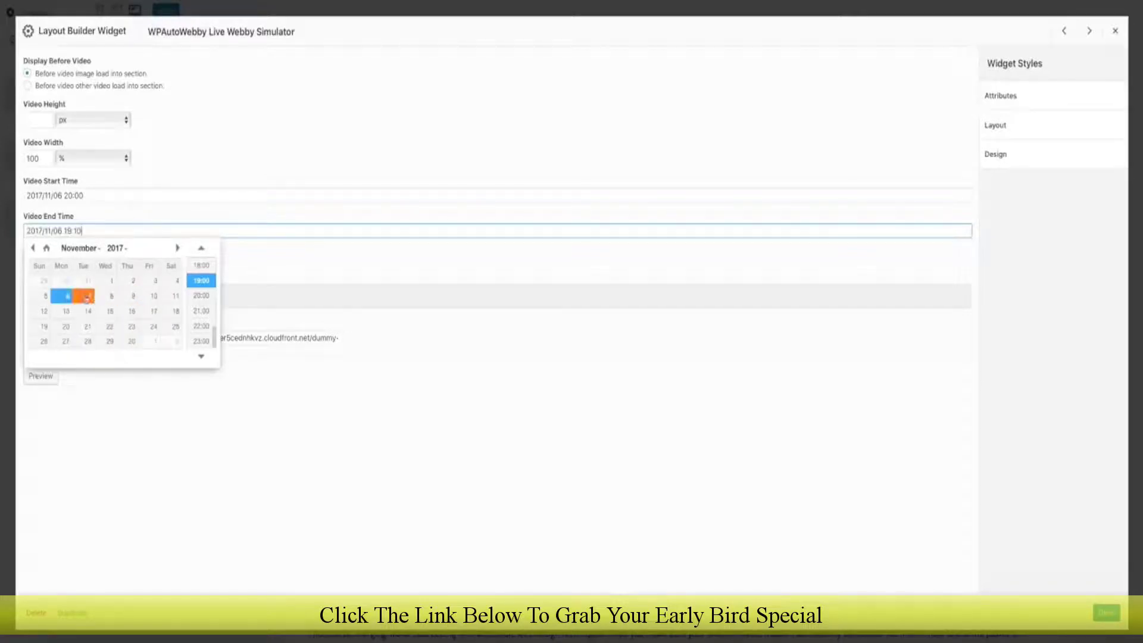
pyautogui.click(193, 326)
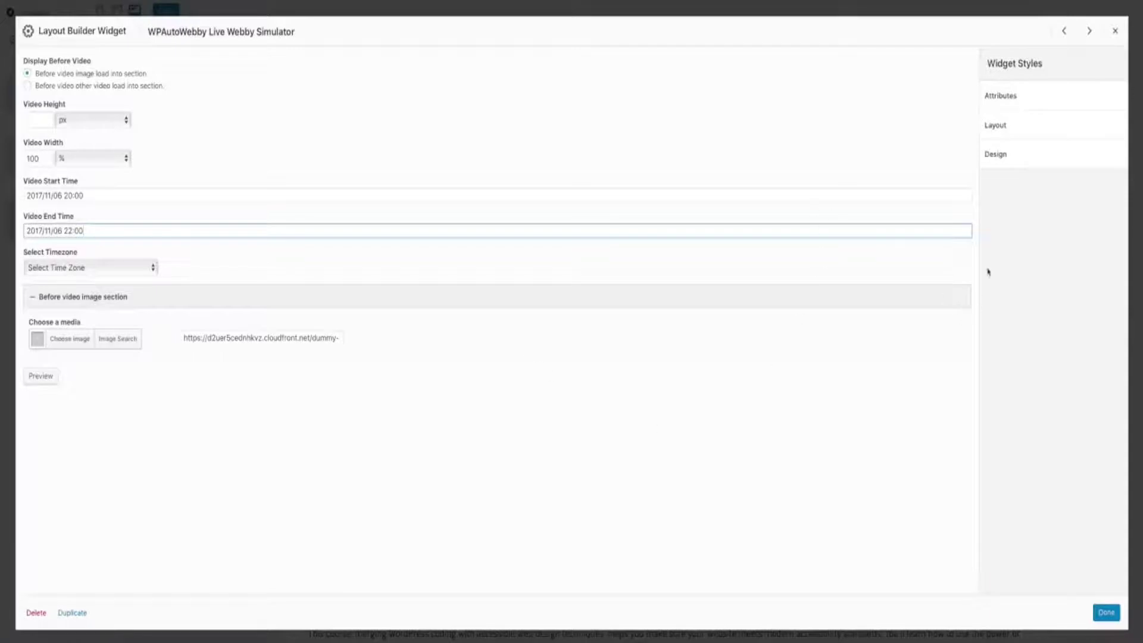
pyautogui.click(1113, 32)
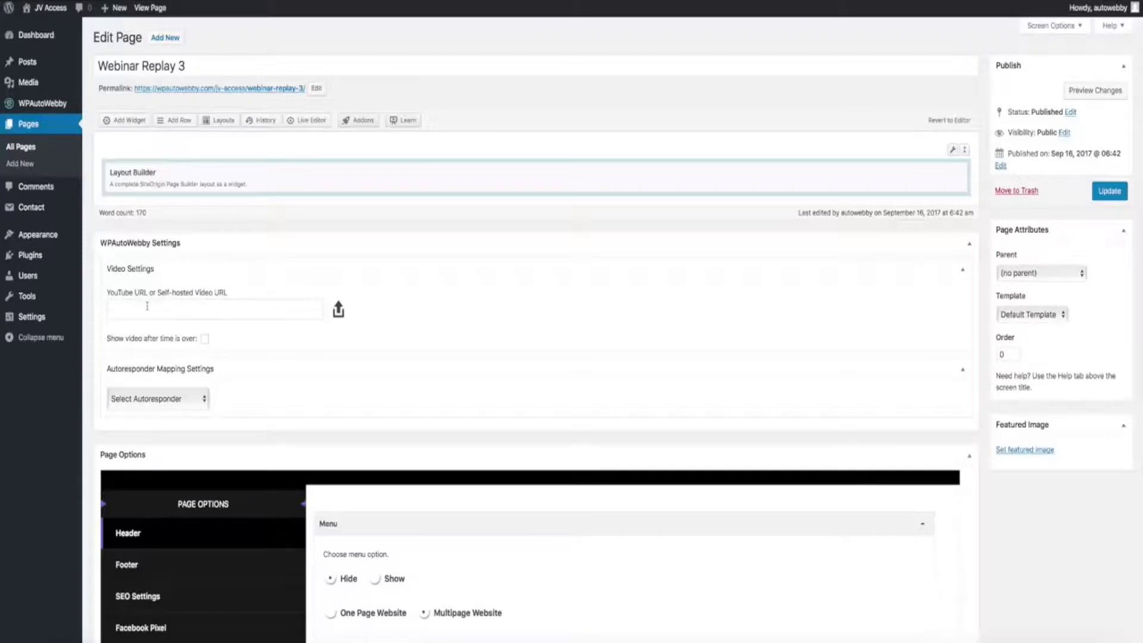
# Preview the blog network live webinar page, checking its countdown and Sign Up Now button.
pyautogui.click(147, 306)
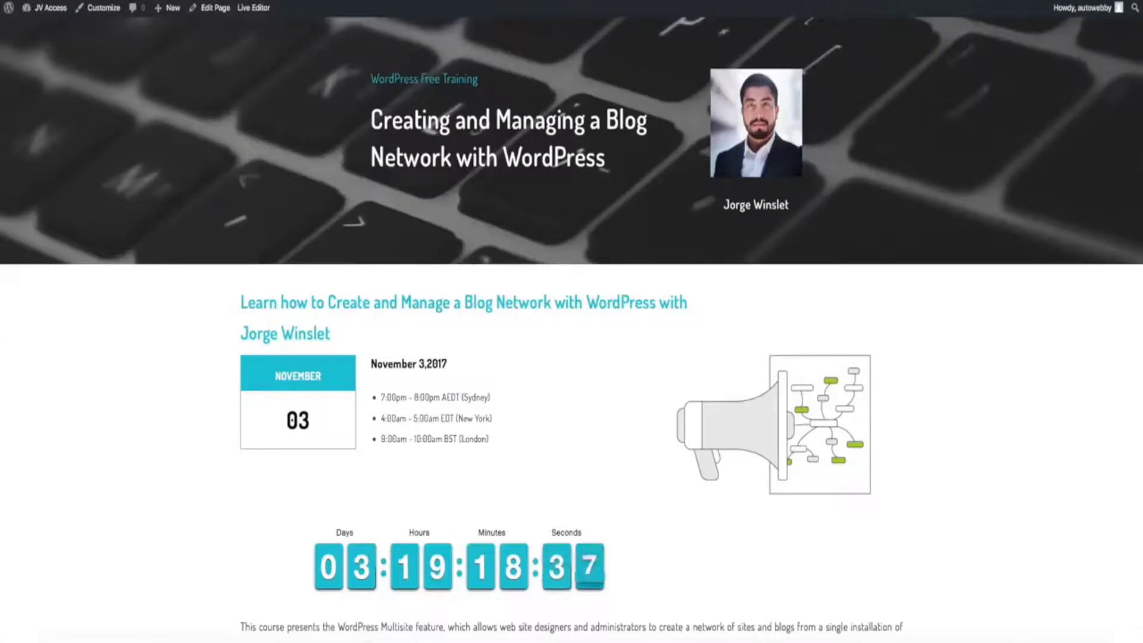
pyautogui.scroll(-3, 496, 197)
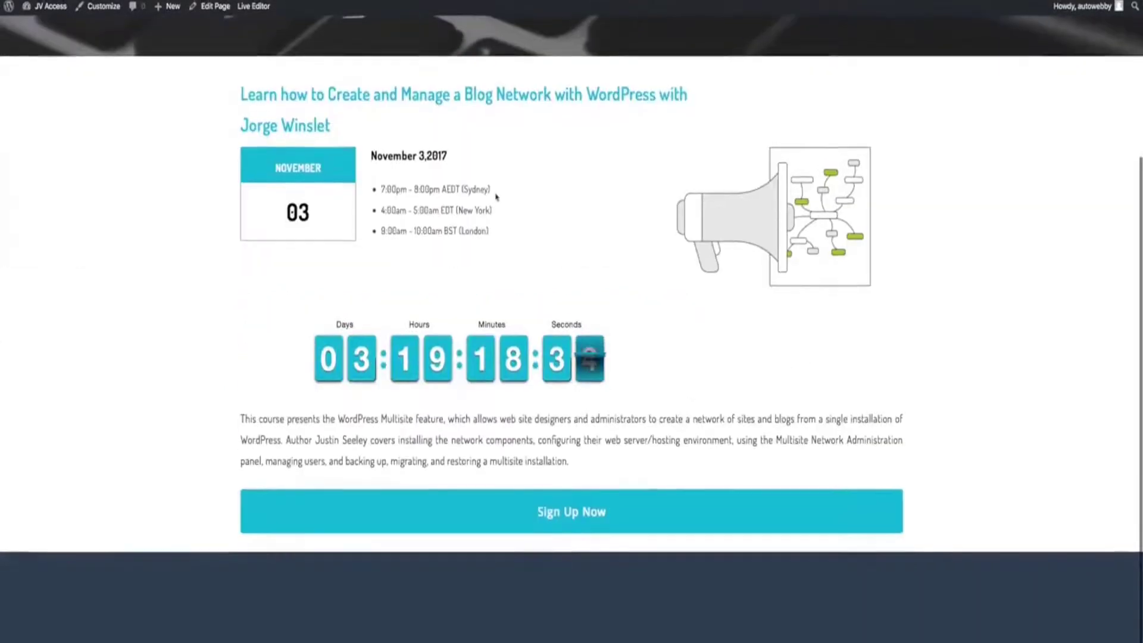
pyautogui.scroll(3, 496, 196)
pyautogui.scroll(-3, 496, 196)
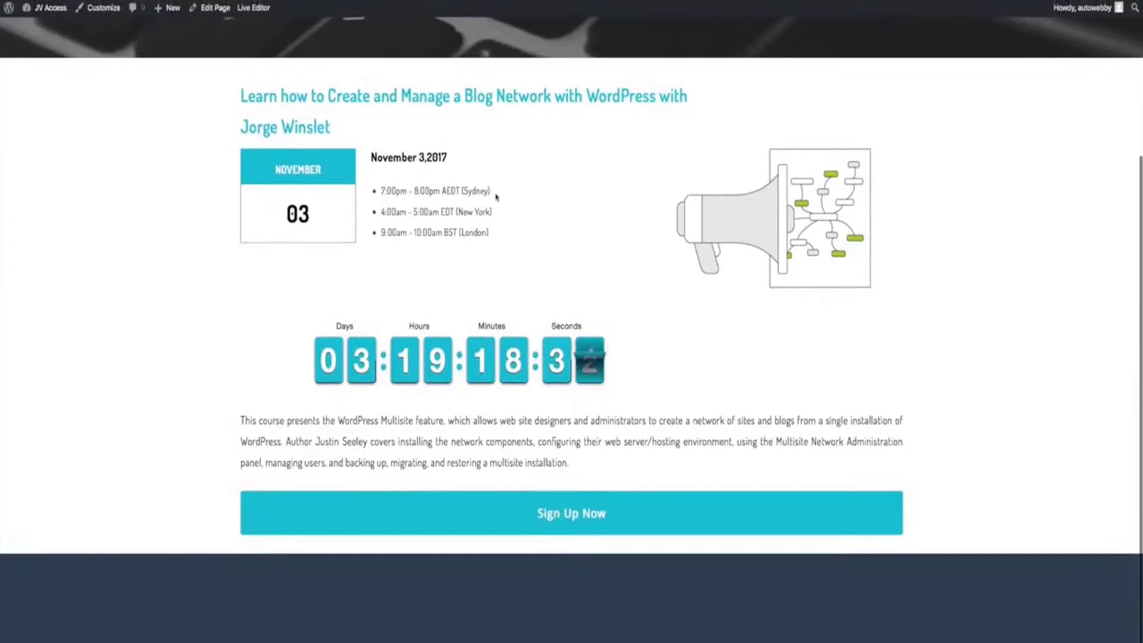
pyautogui.scroll(3, 496, 197)
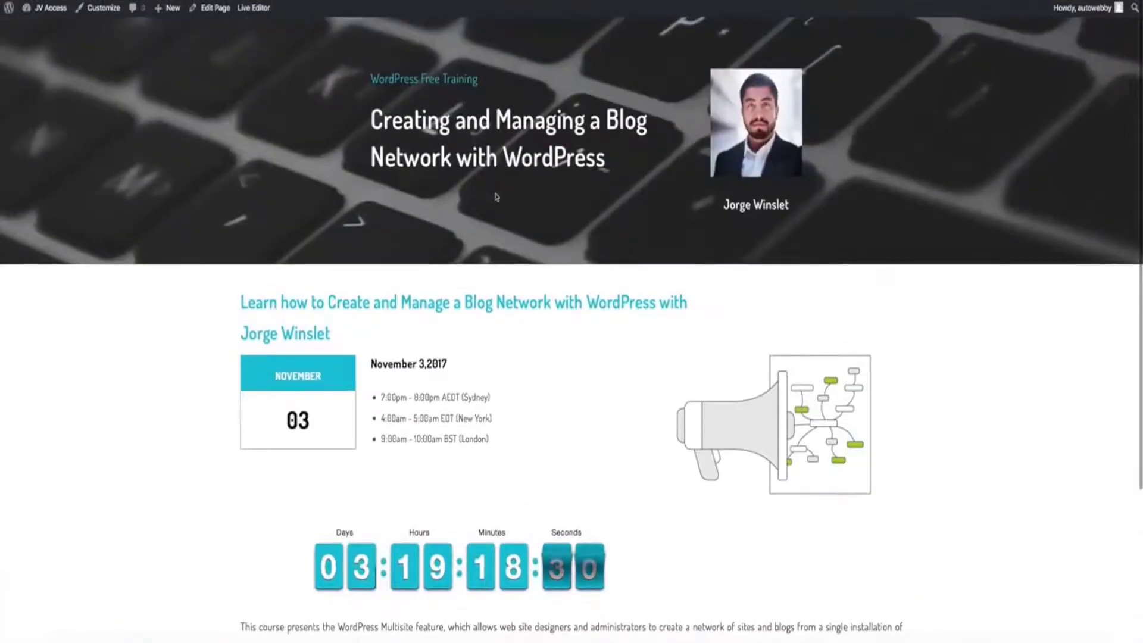
pyautogui.scroll(-3, 496, 196)
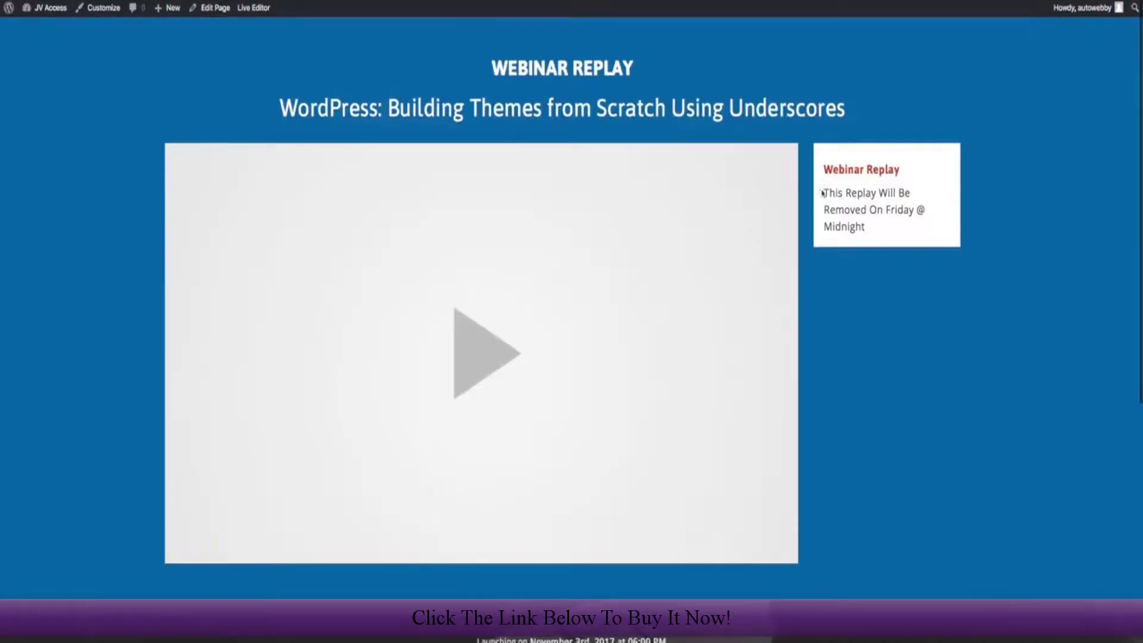
# Check the Building Themes replay page's launch countdown and Click Here To Buy Now button.
pyautogui.scroll(-6, 443, 347)
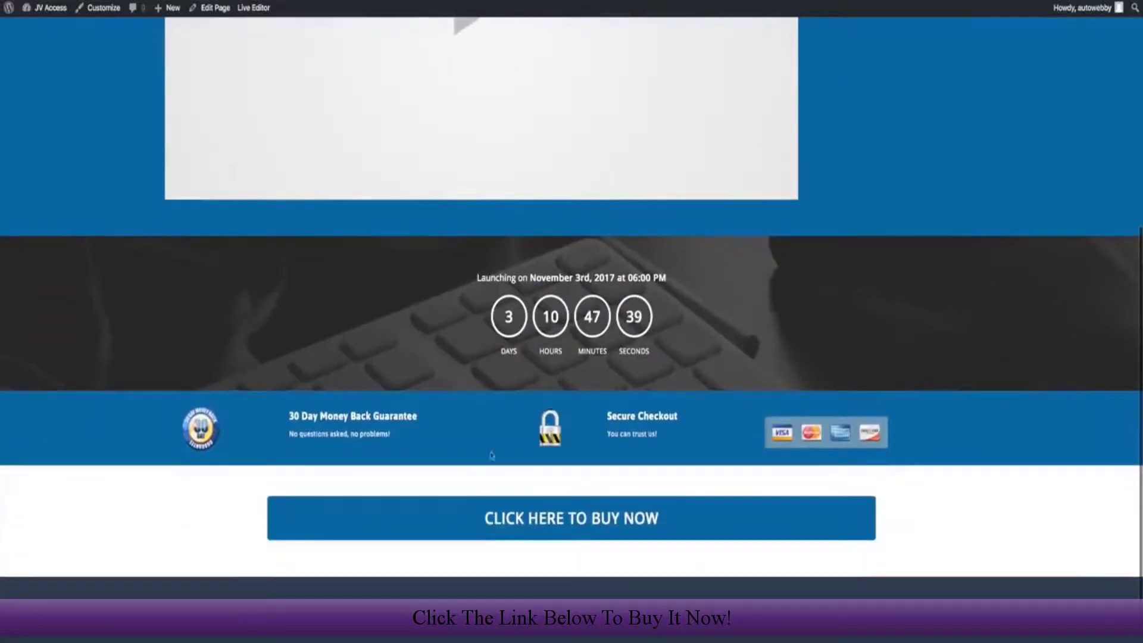
pyautogui.scroll(-1, 527, 515)
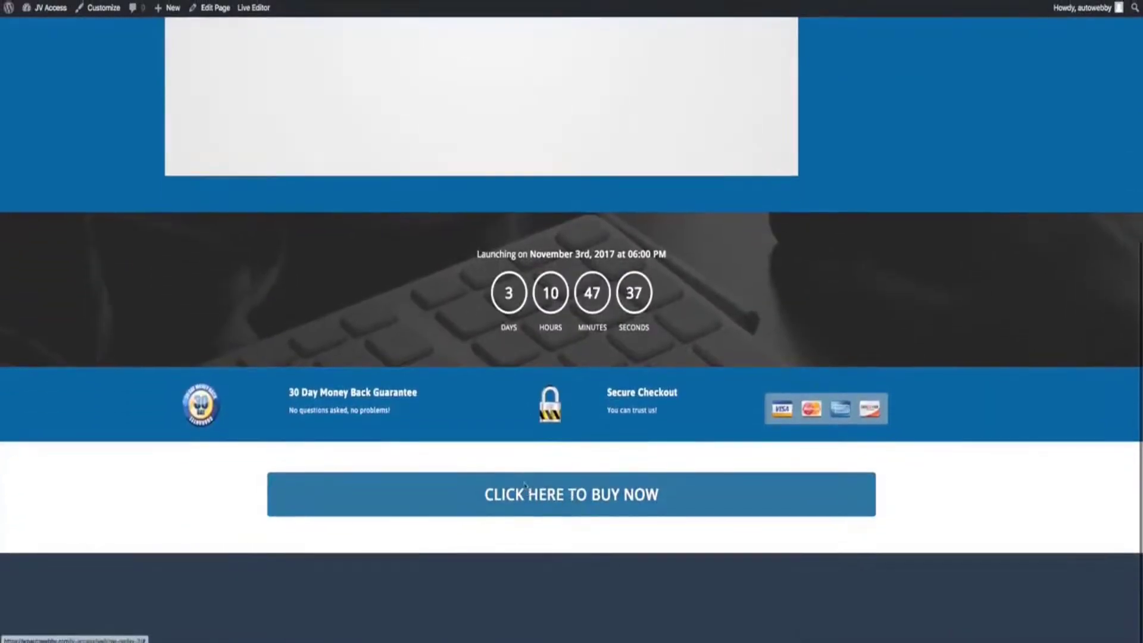
pyautogui.scroll(6, 454, 395)
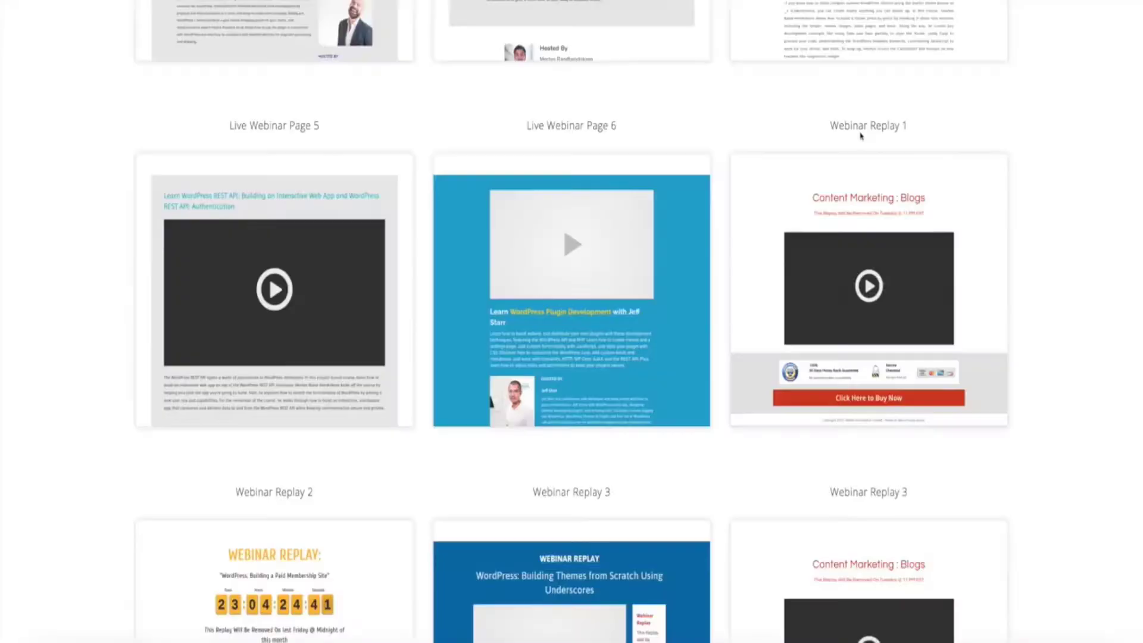
# Browse the registration, live webinar and replay template thumbnails in the gallery.
pyautogui.scroll(5, 860, 137)
pyautogui.scroll(10, 860, 136)
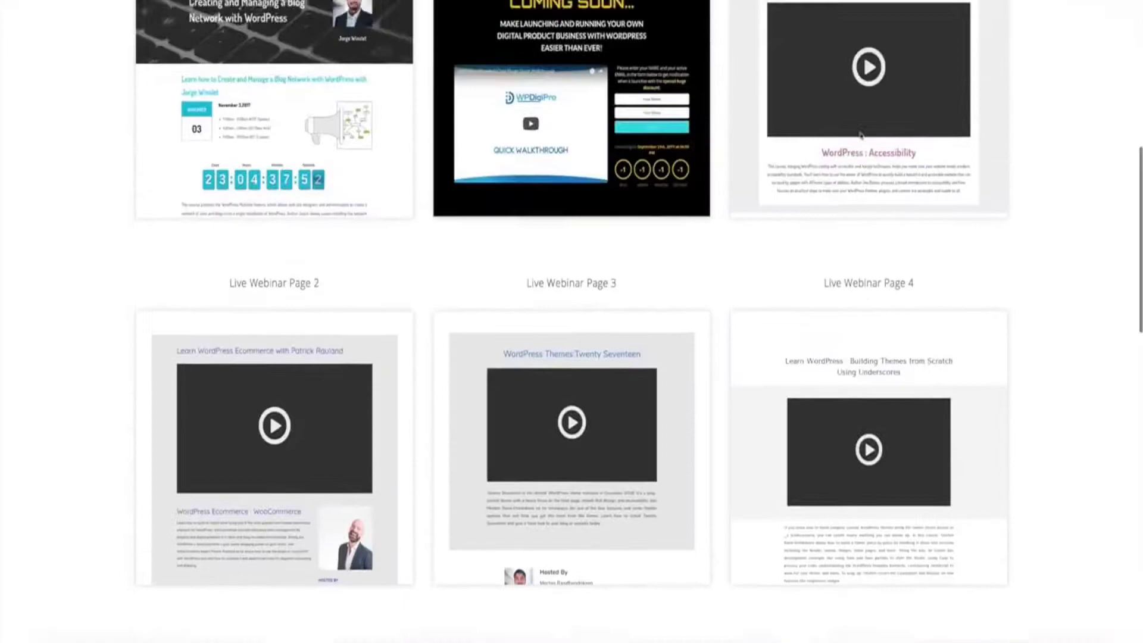
pyautogui.scroll(-10, 646, 328)
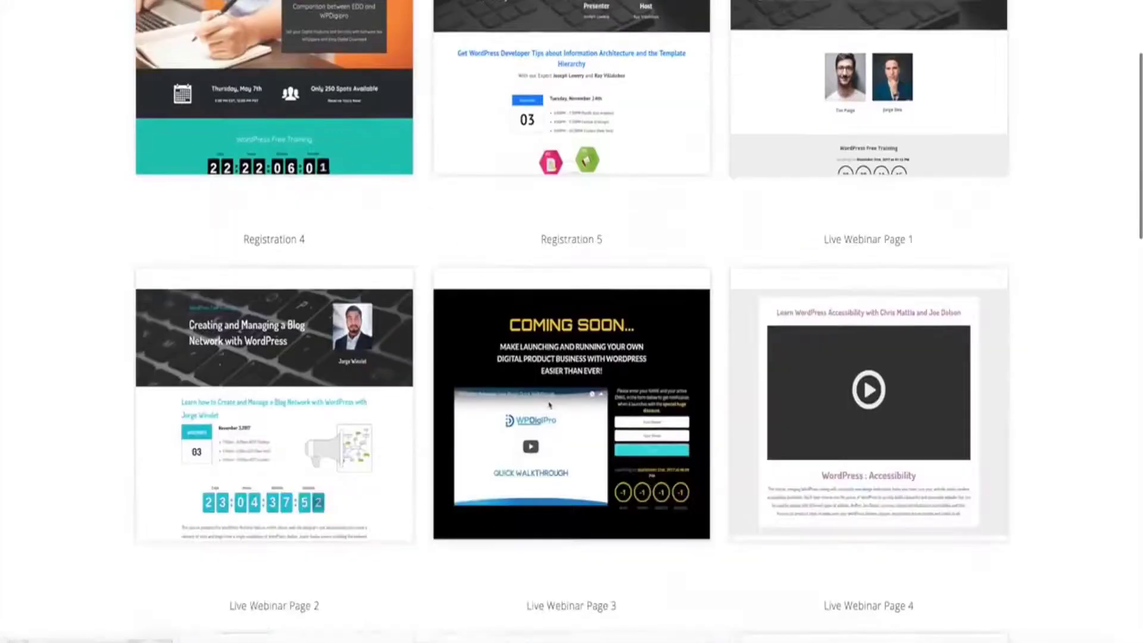
pyautogui.scroll(-10, 599, 300)
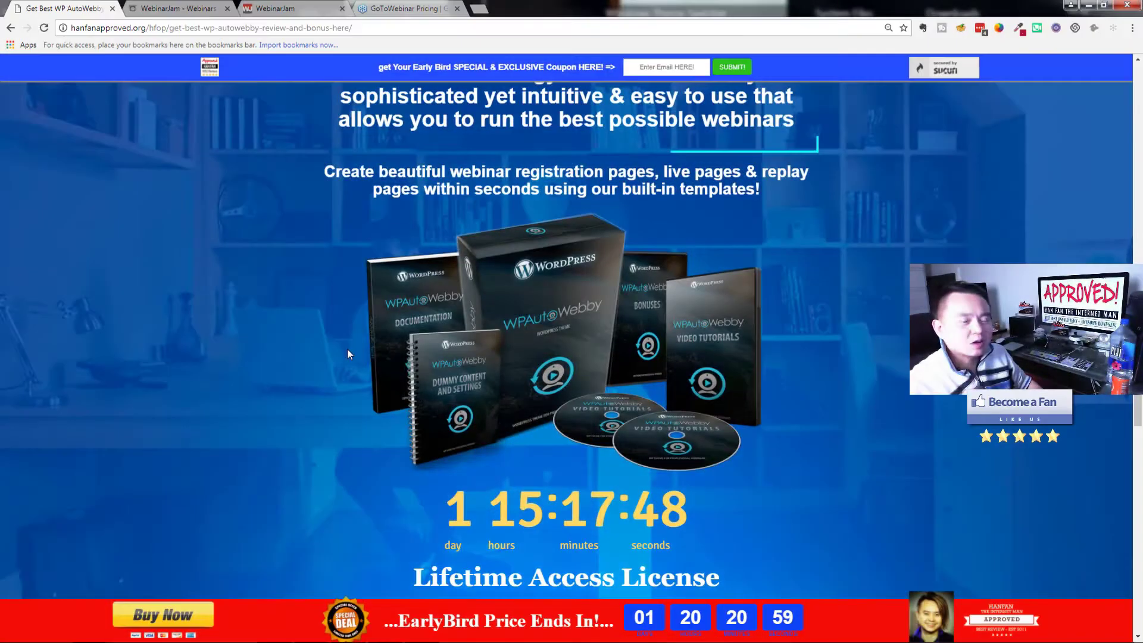
pyautogui.scroll(-5, 348, 340)
pyautogui.scroll(-15, 347, 340)
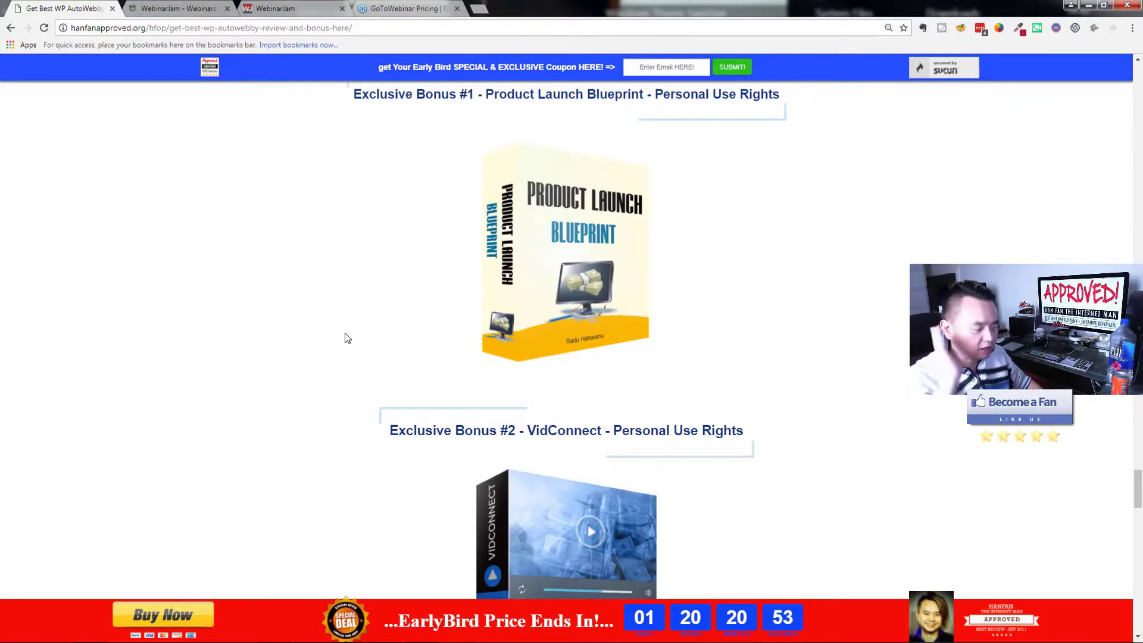
pyautogui.scroll(-3, 346, 335)
pyautogui.scroll(-17, 346, 335)
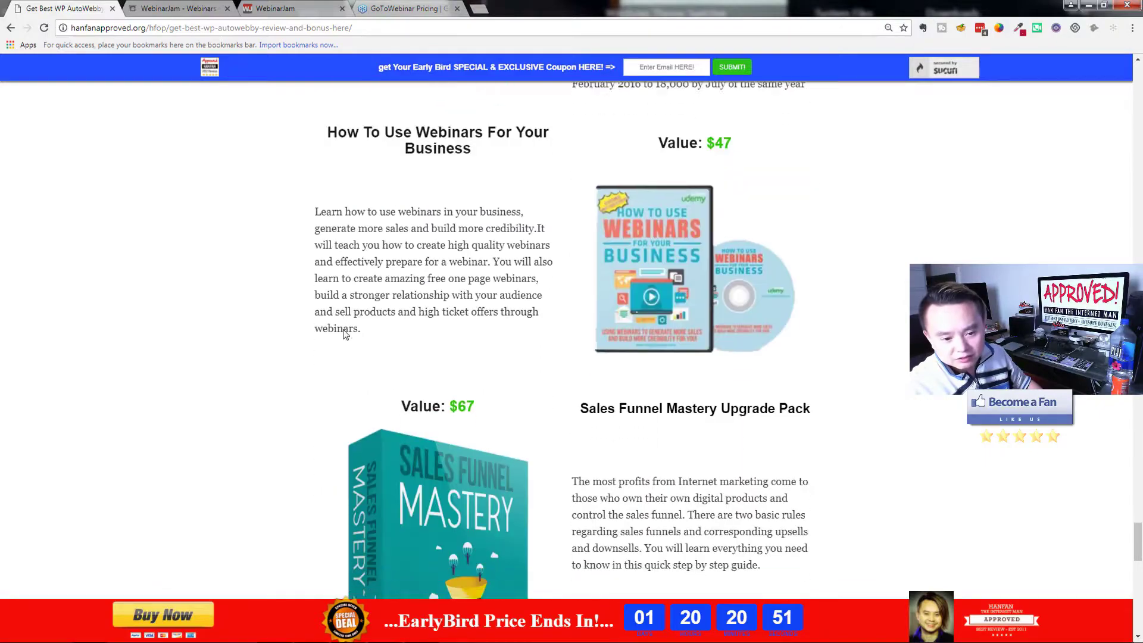
pyautogui.scroll(-10, 343, 328)
pyautogui.scroll(20, 343, 330)
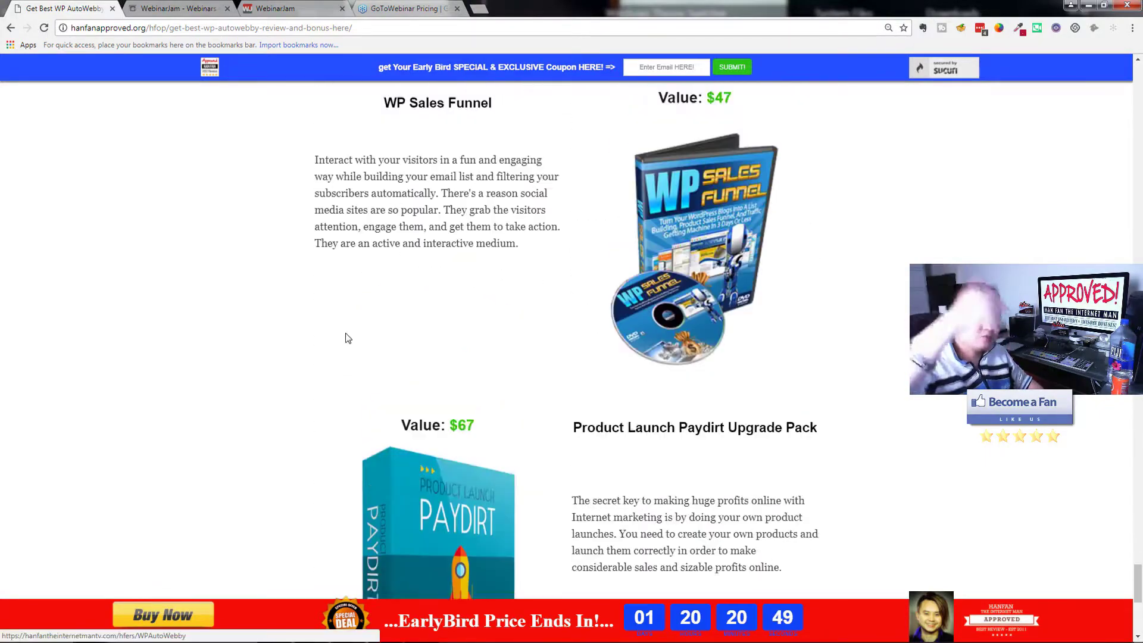
pyautogui.scroll(15, 343, 332)
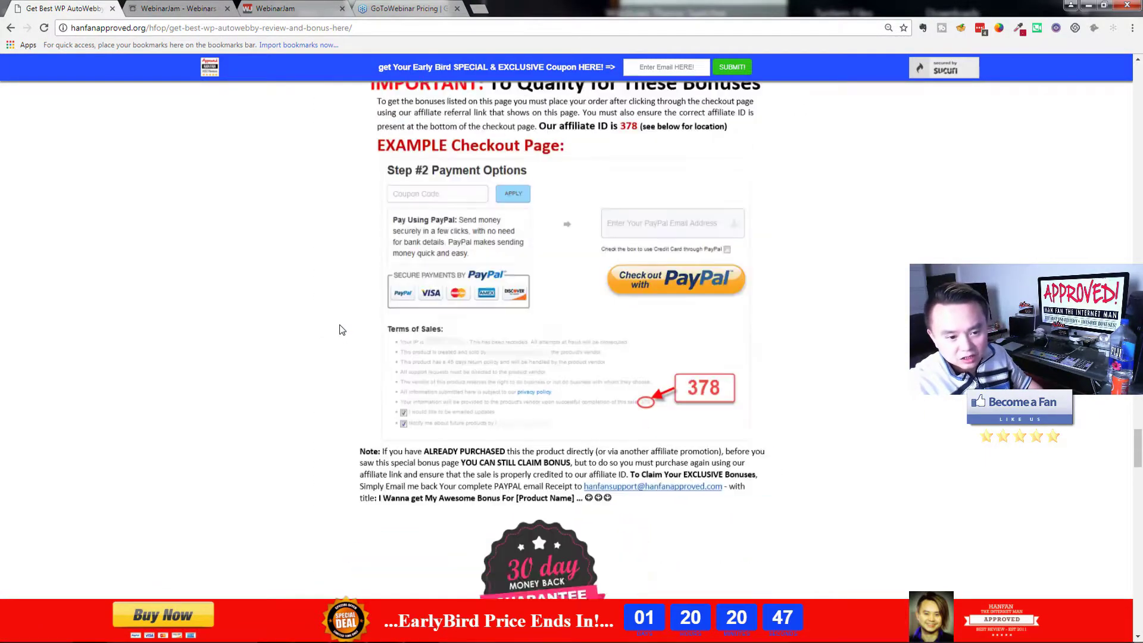
pyautogui.scroll(-6, 342, 330)
pyautogui.scroll(-18, 342, 330)
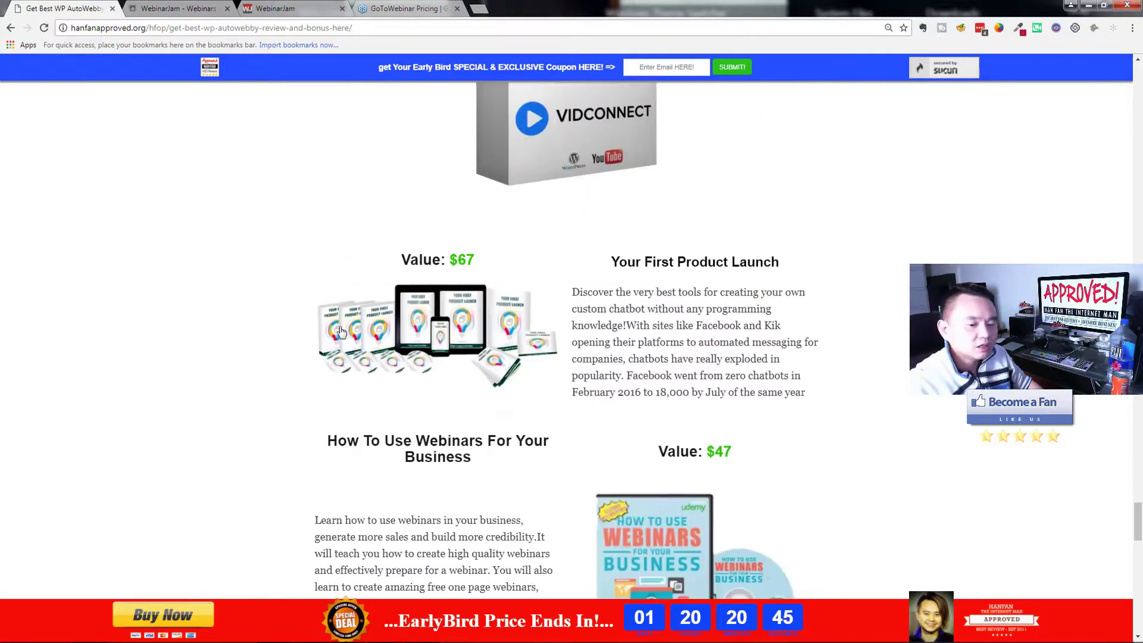
pyautogui.scroll(-6, 339, 320)
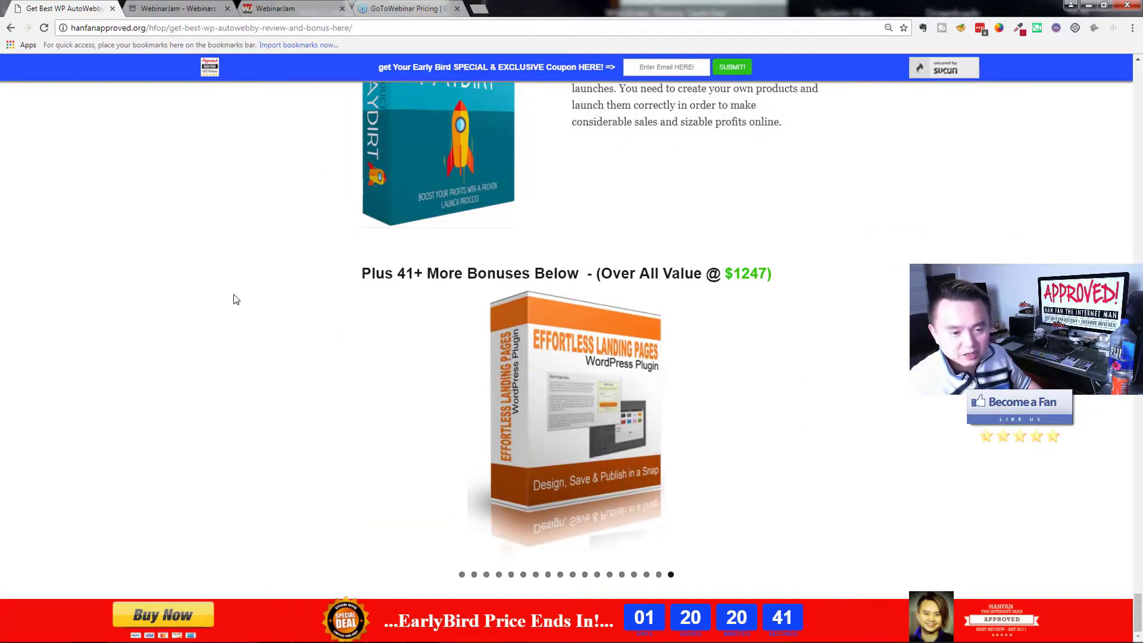
pyautogui.scroll(20, 234, 296)
pyautogui.scroll(20, 236, 296)
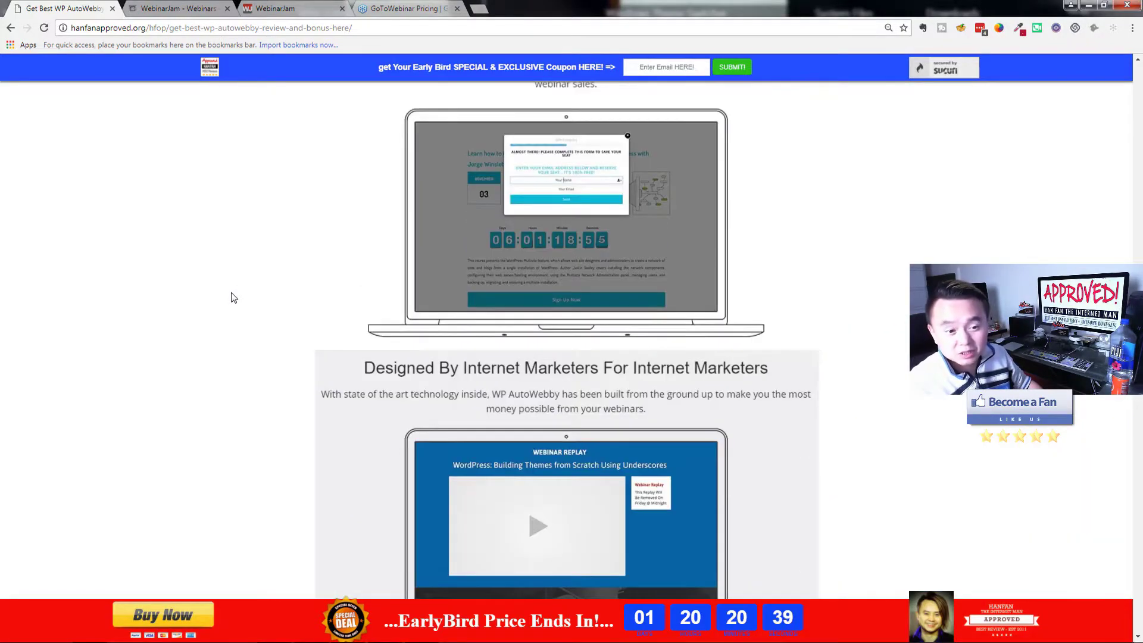
pyautogui.scroll(10, 233, 297)
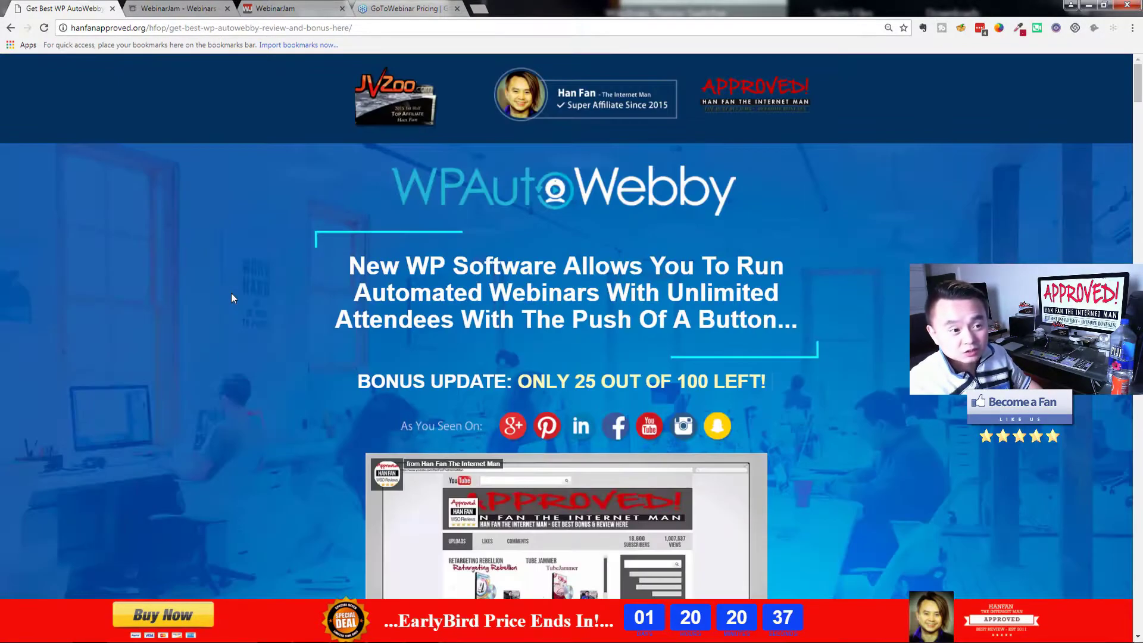
pyautogui.scroll(-2, 231, 293)
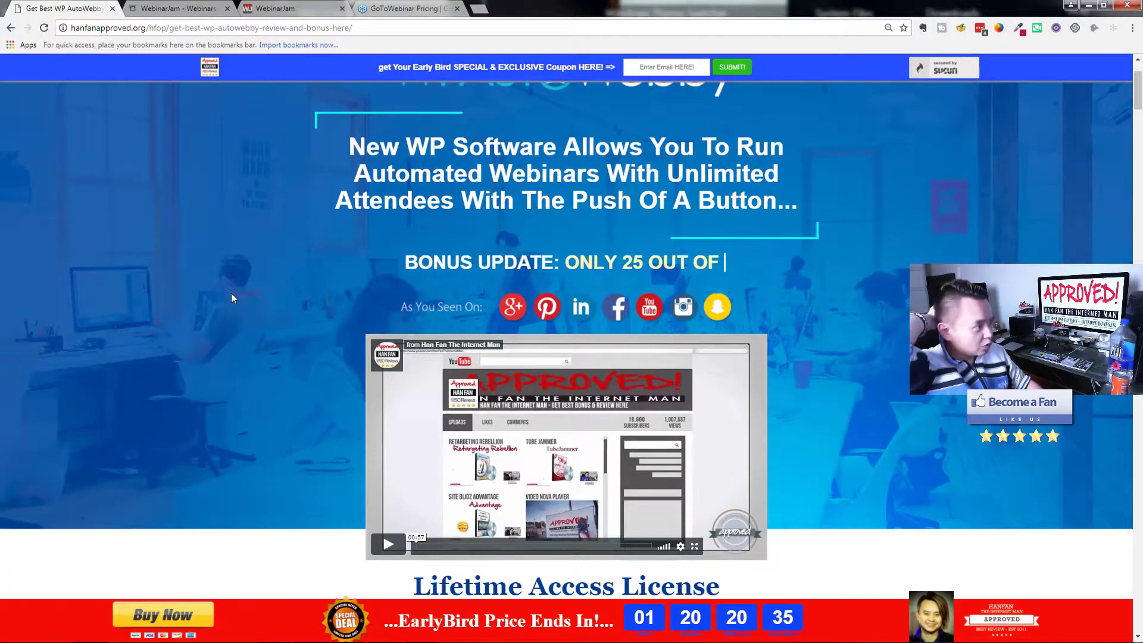
pyautogui.scroll(-6, 231, 293)
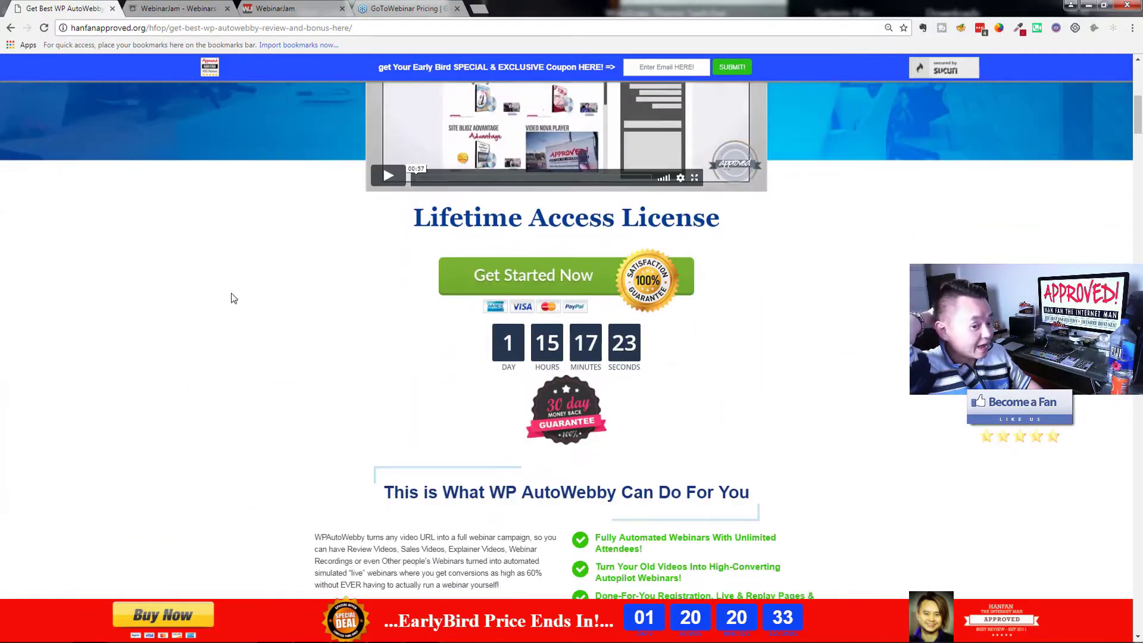
pyautogui.scroll(-3, 233, 298)
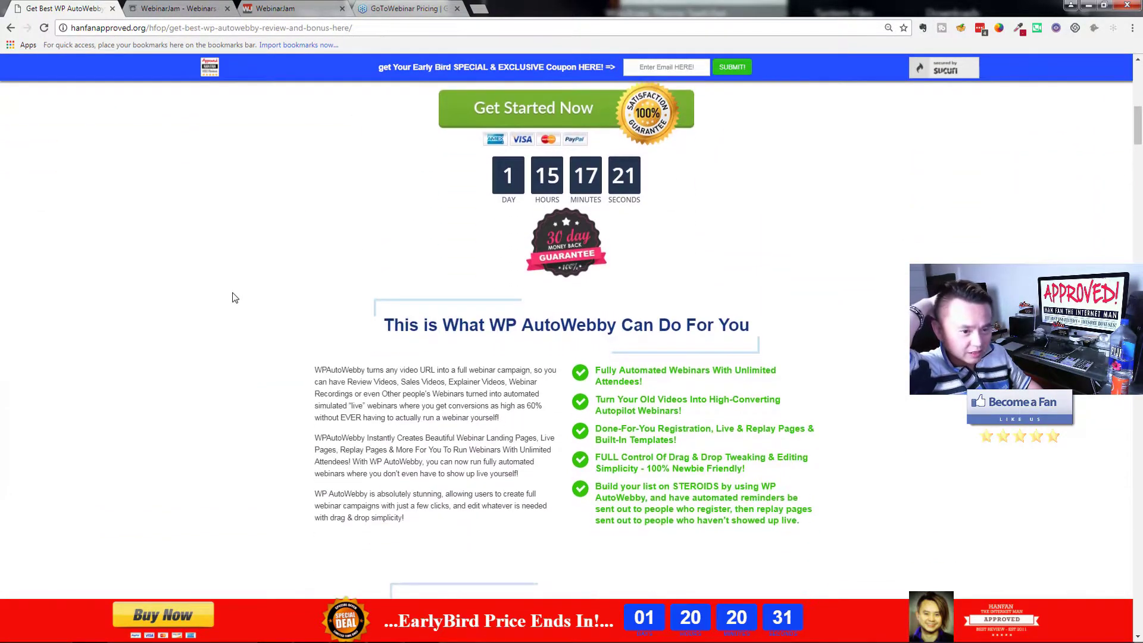
pyautogui.scroll(1, 234, 298)
pyautogui.scroll(-1, 234, 297)
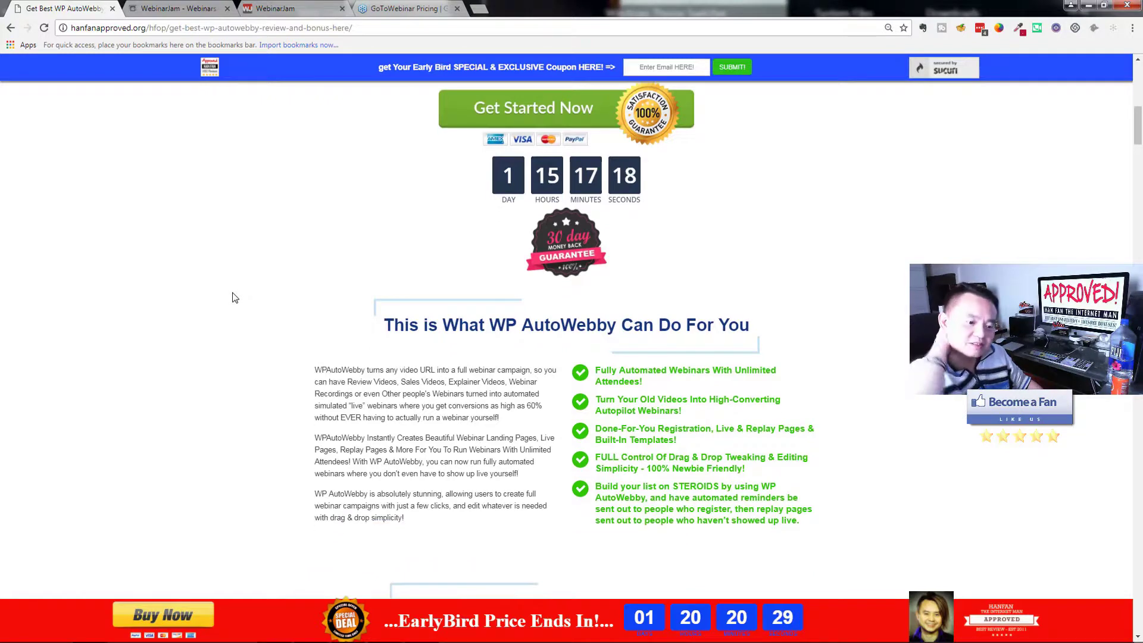